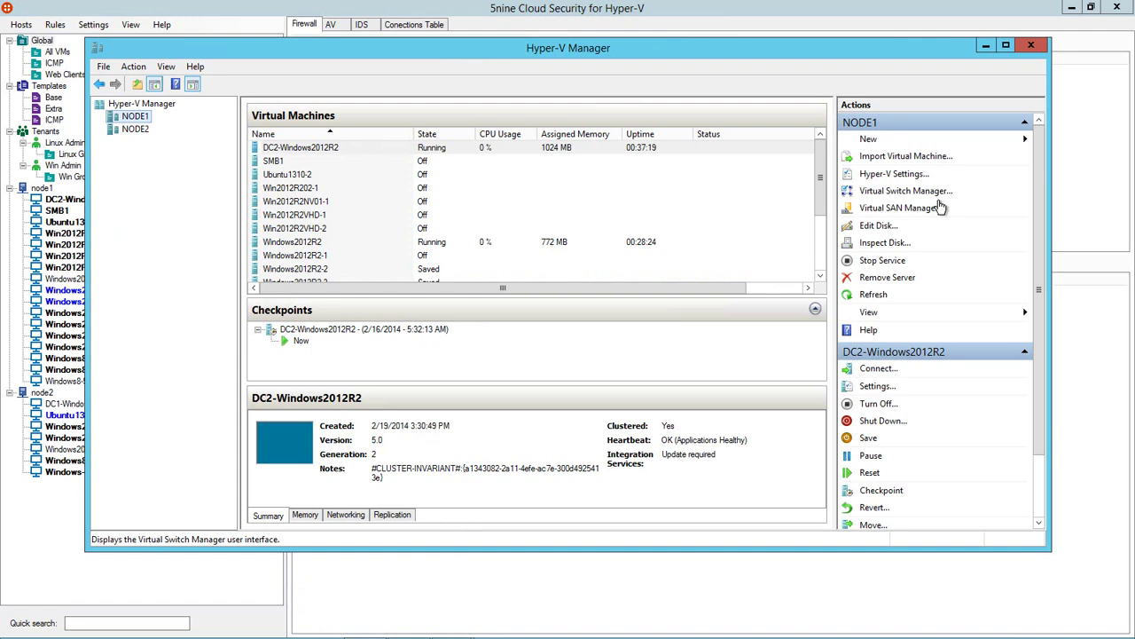
# - Inspect the 5nine vFW extension of the Public Network virtual switch on NODE1, and put Hyper-V Manager away
pyautogui.click(937, 201)
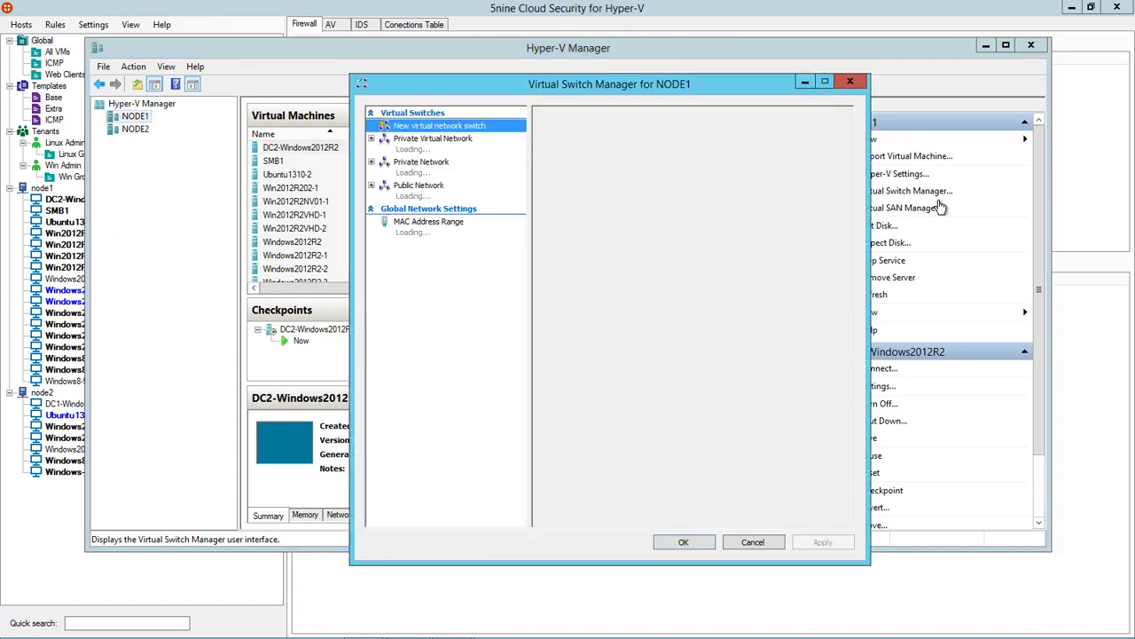
pyautogui.click(390, 194)
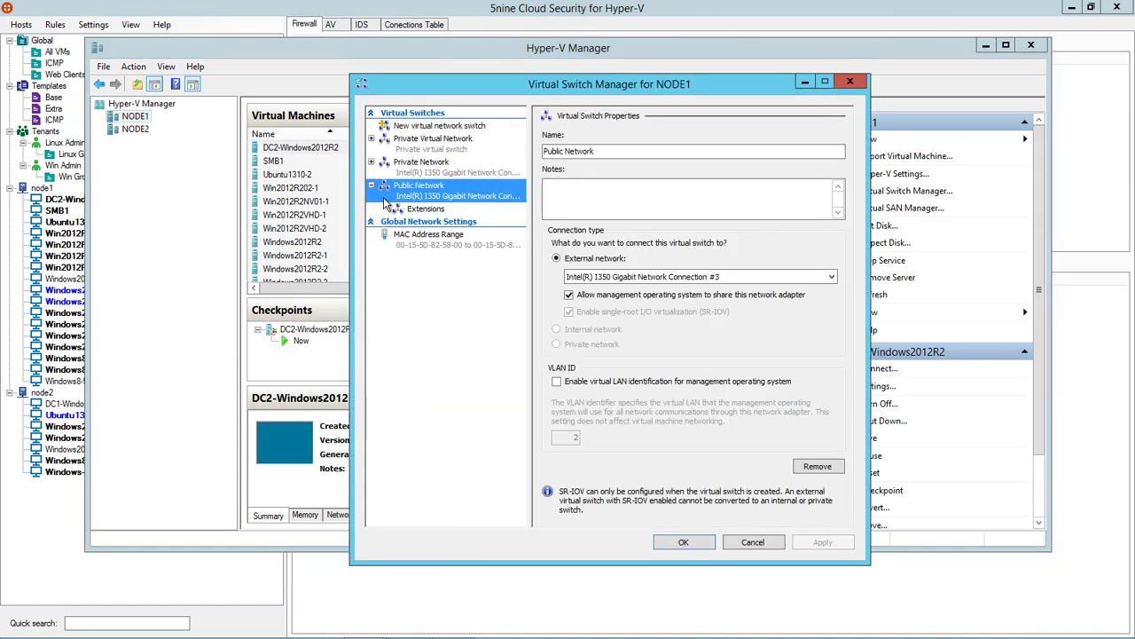
pyautogui.click(434, 211)
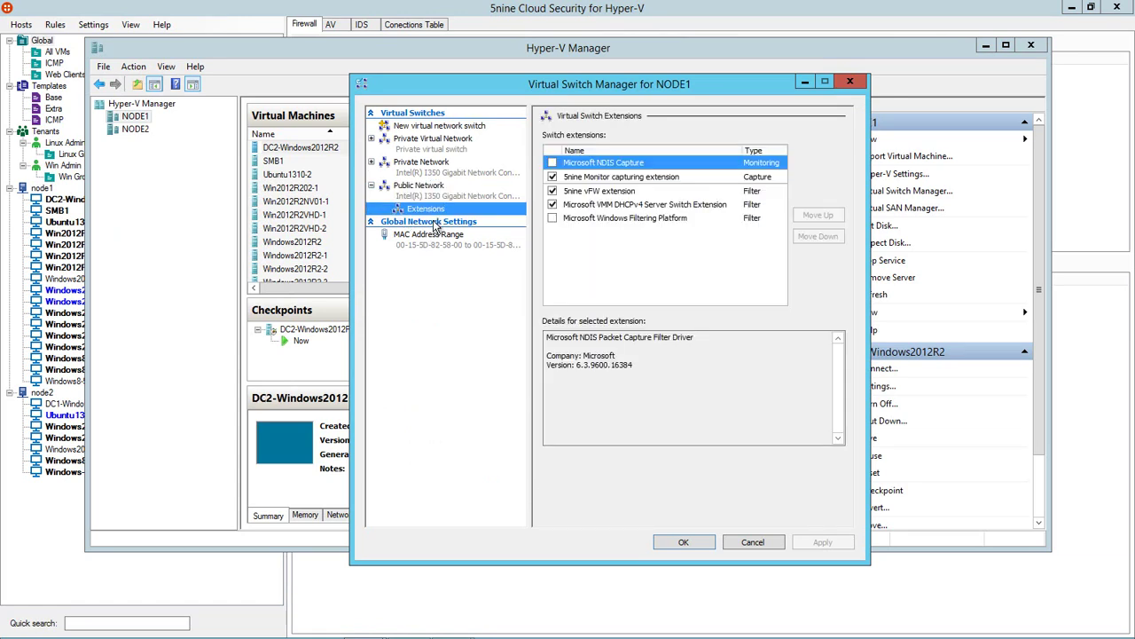
pyautogui.click(621, 194)
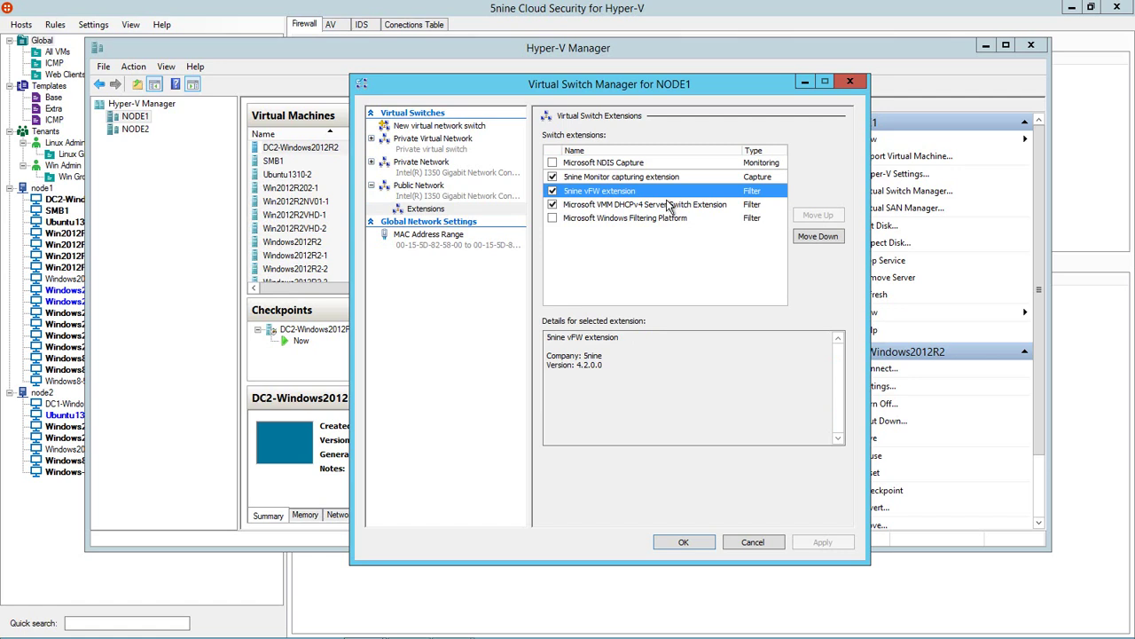
pyautogui.click(849, 81)
pyautogui.click(987, 47)
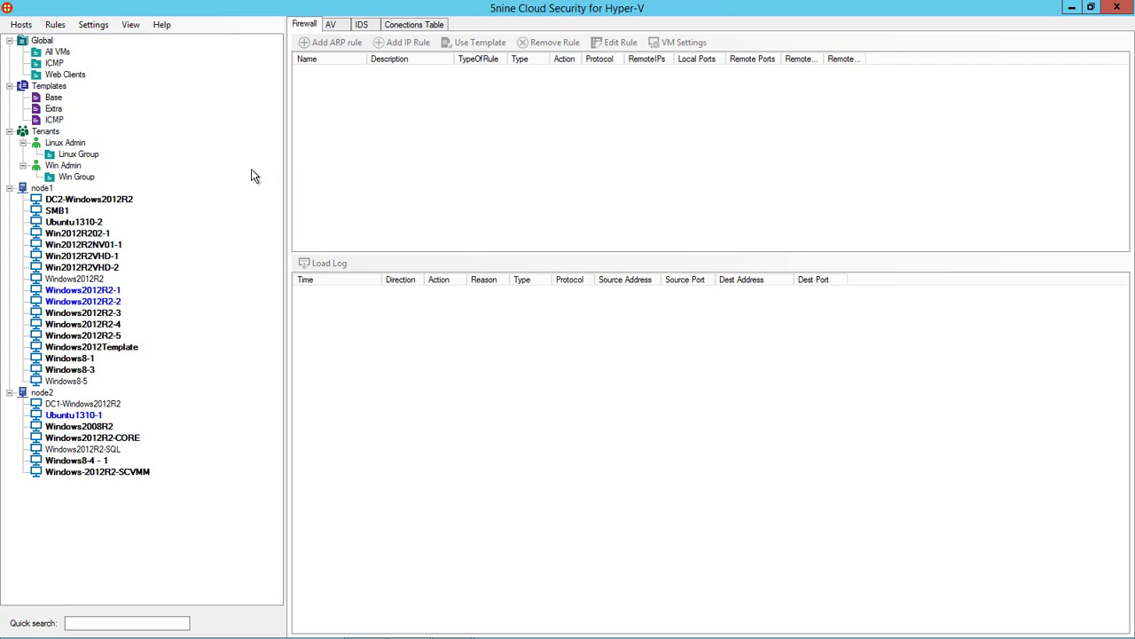
pyautogui.click(75, 279)
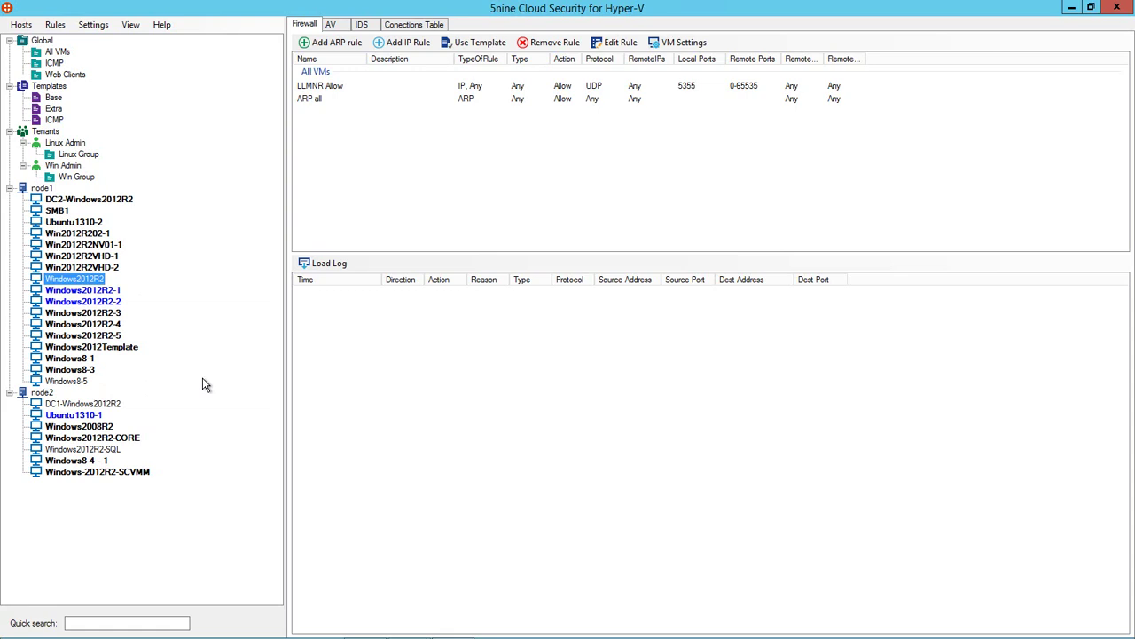
pyautogui.moveTo(452, 625)
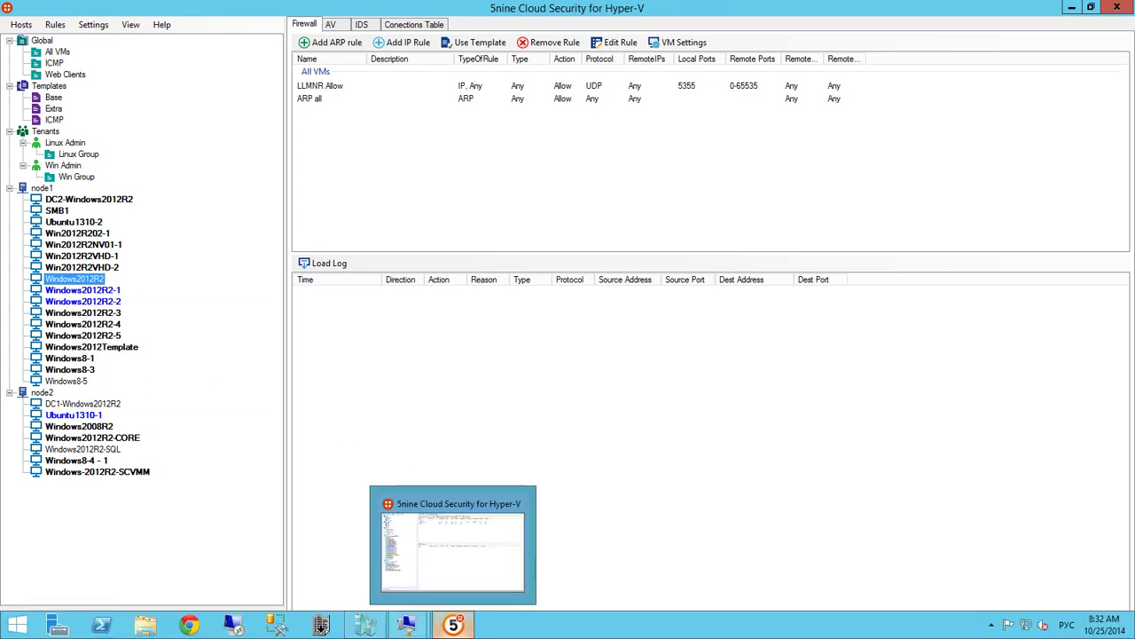
pyautogui.moveTo(408, 625)
pyautogui.click(379, 590)
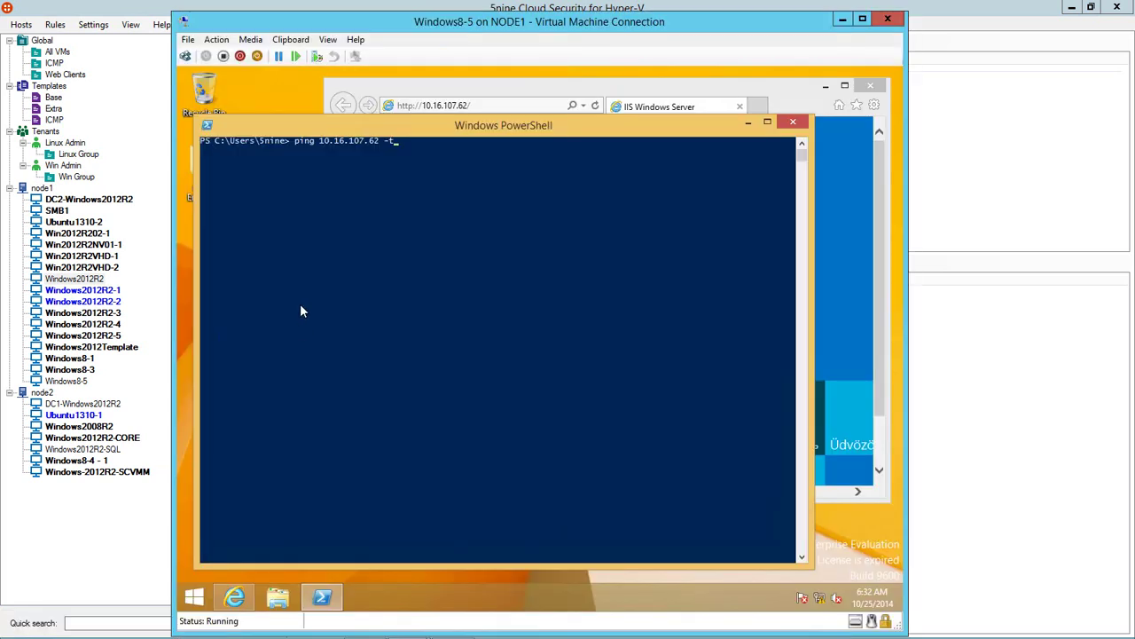
pyautogui.press('Return')
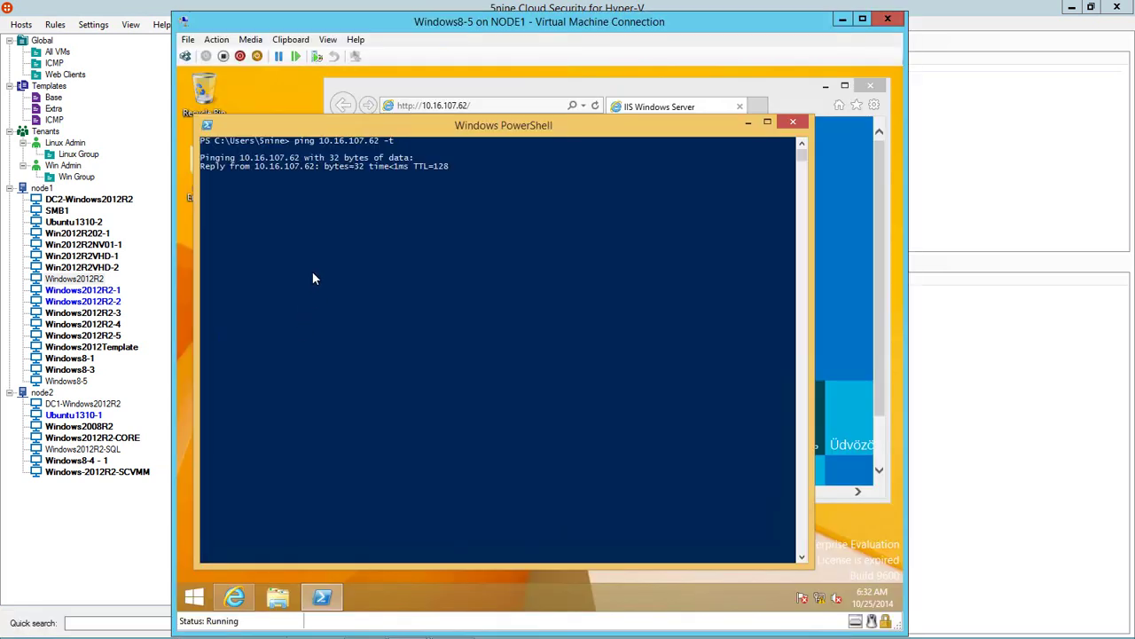
pyautogui.click(596, 105)
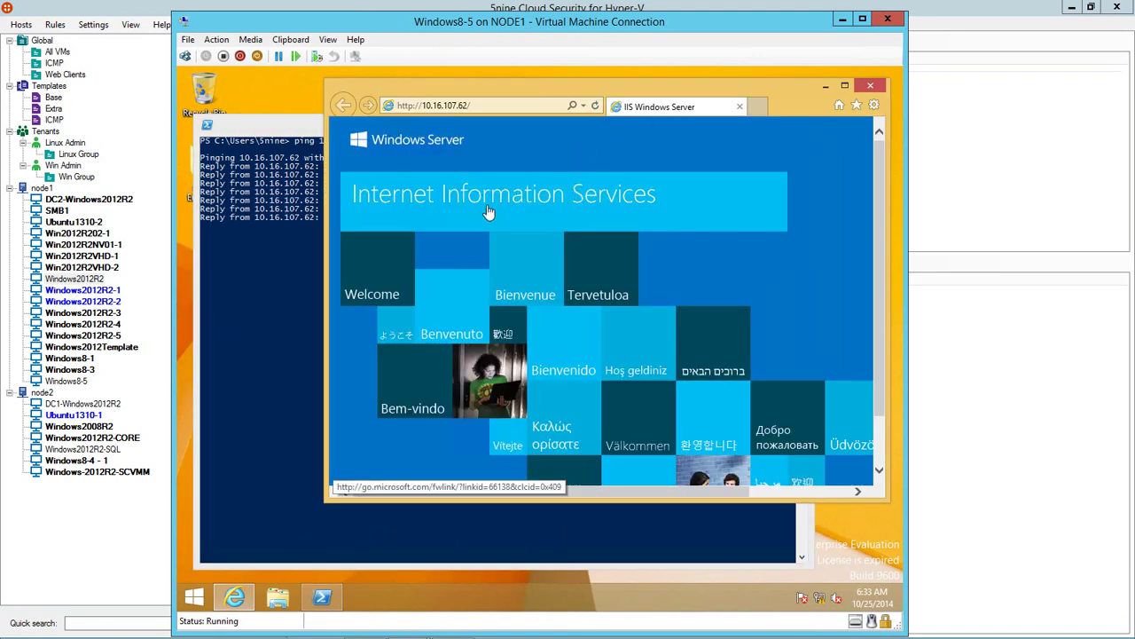
# - Switch to the Windows2012R2 virtual machine connection and start a continuous ping to 10.16.107.40
pyautogui.moveTo(408, 636)
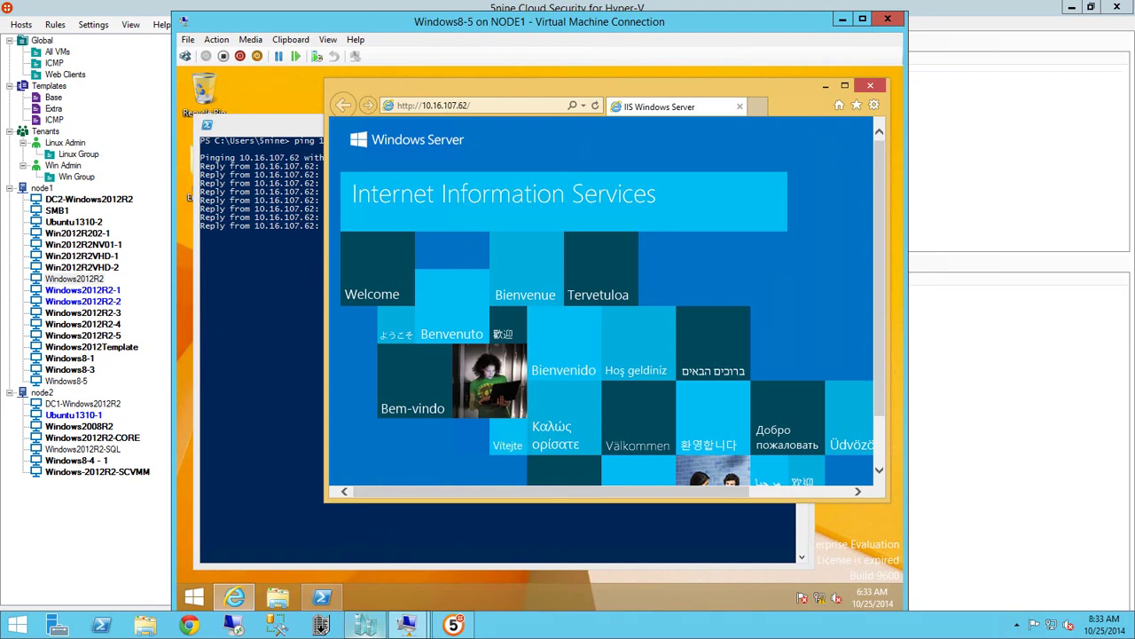
pyautogui.click(479, 542)
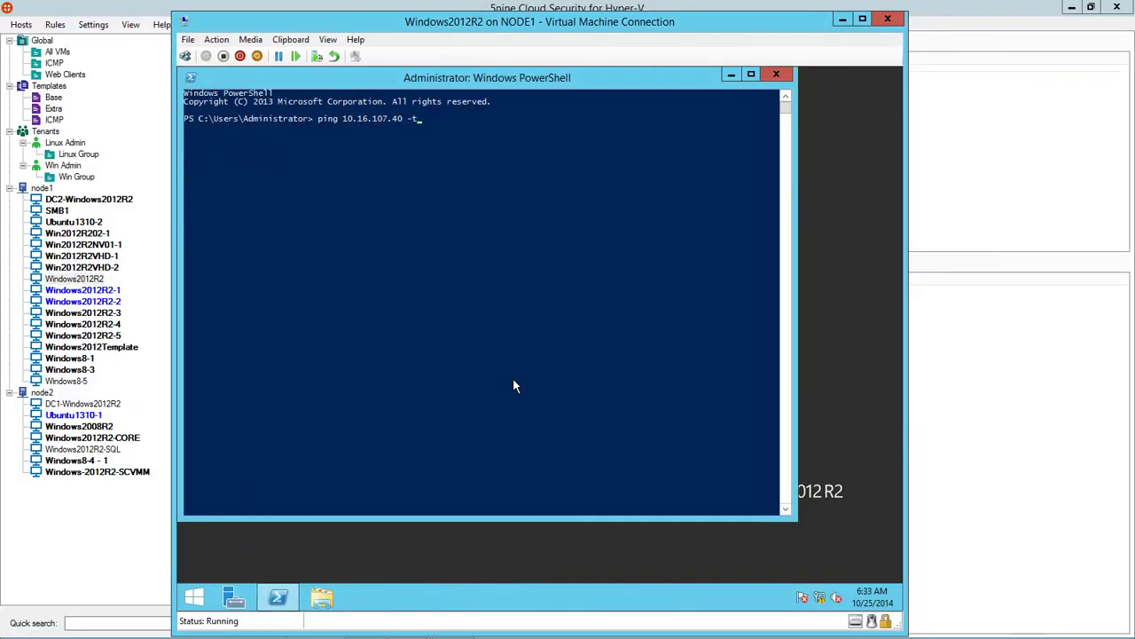
pyautogui.press('Return')
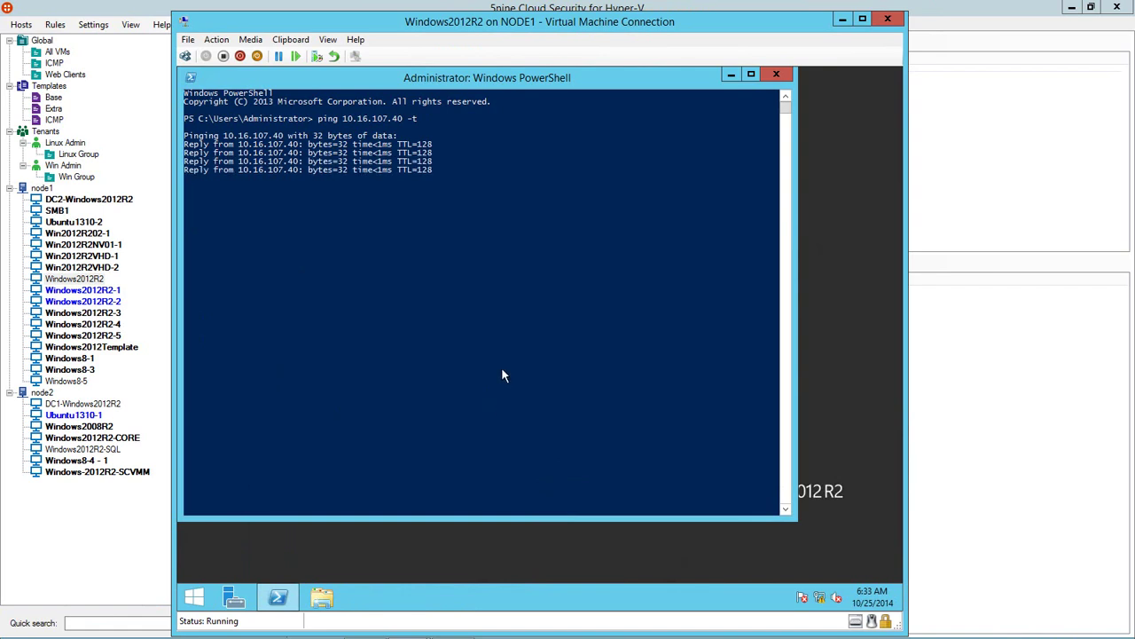
# - Switch to 5nine Cloud Security and enable monitoring for the Windows2012R2 and Windows8-5 virtual machines on node1
pyautogui.click(111, 31)
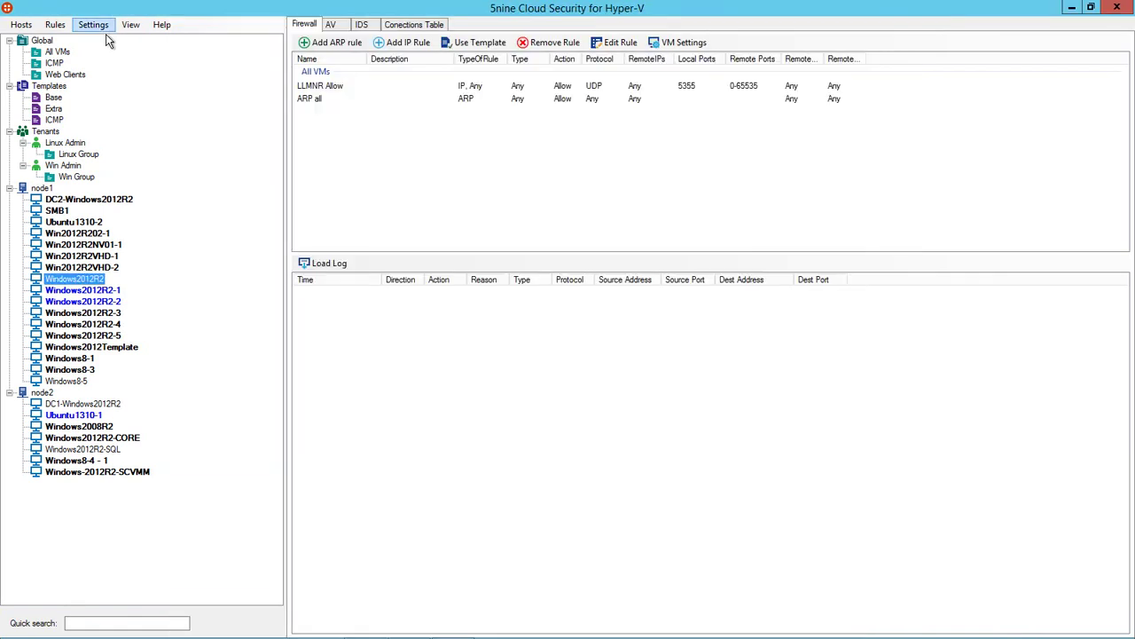
pyautogui.click(105, 33)
pyautogui.click(113, 58)
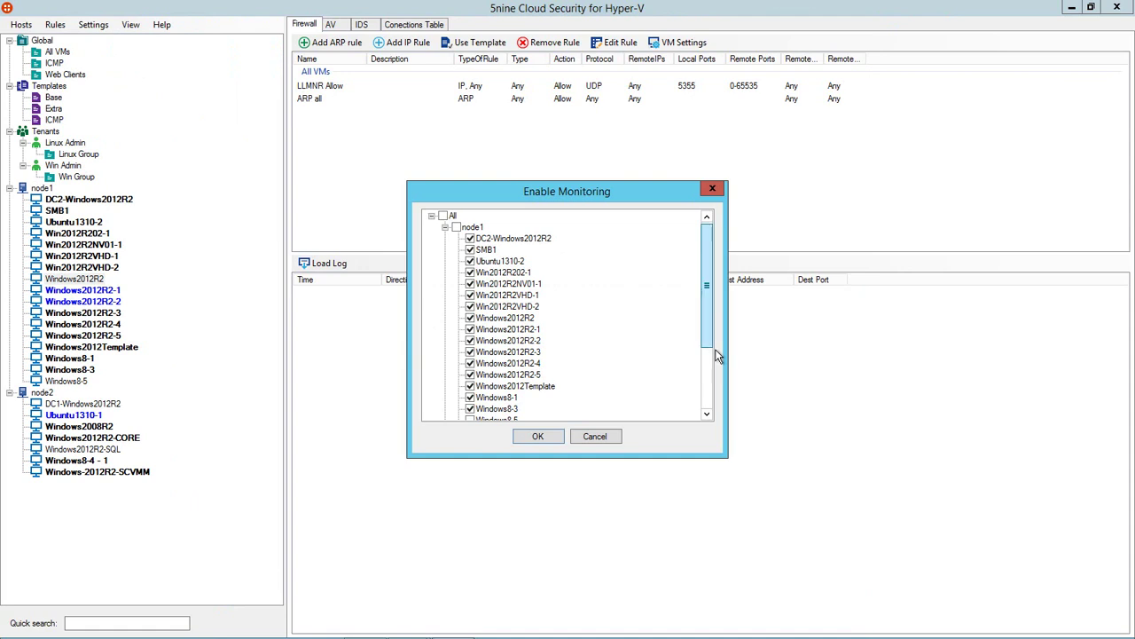
pyautogui.scroll(-1, 502, 417)
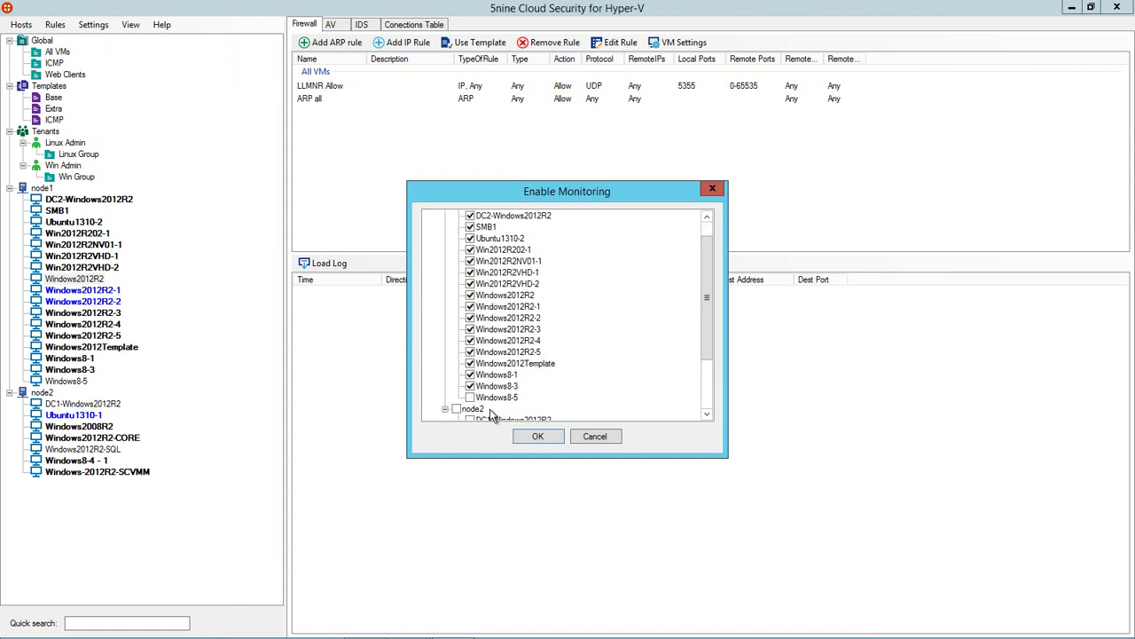
pyautogui.click(538, 436)
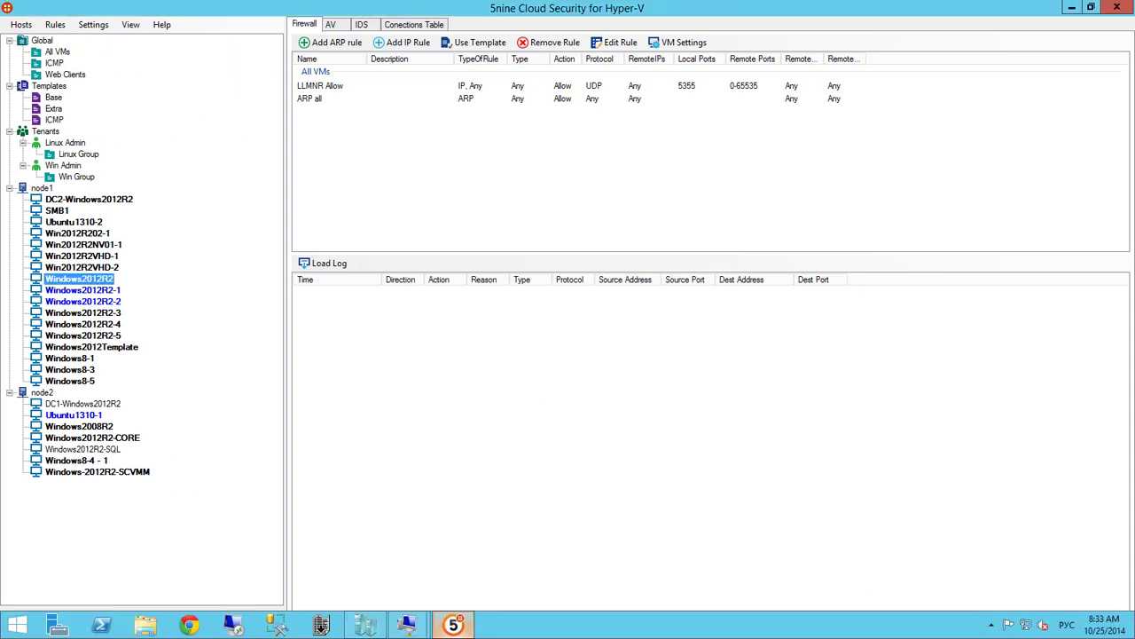
pyautogui.moveTo(408, 625)
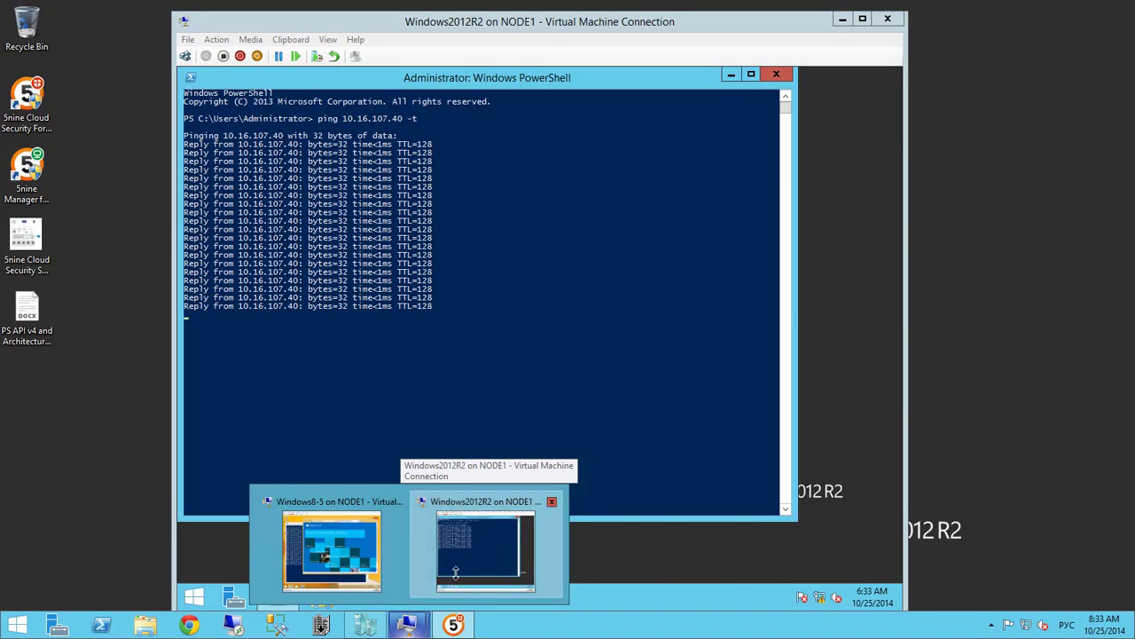
pyautogui.click(458, 575)
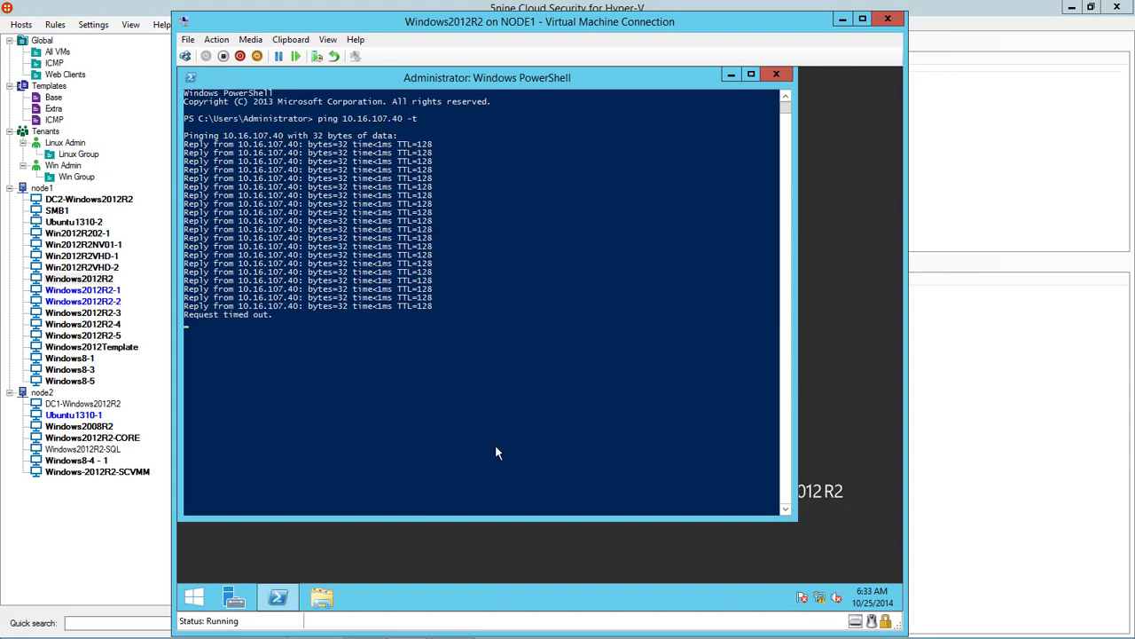
pyautogui.moveTo(408, 624)
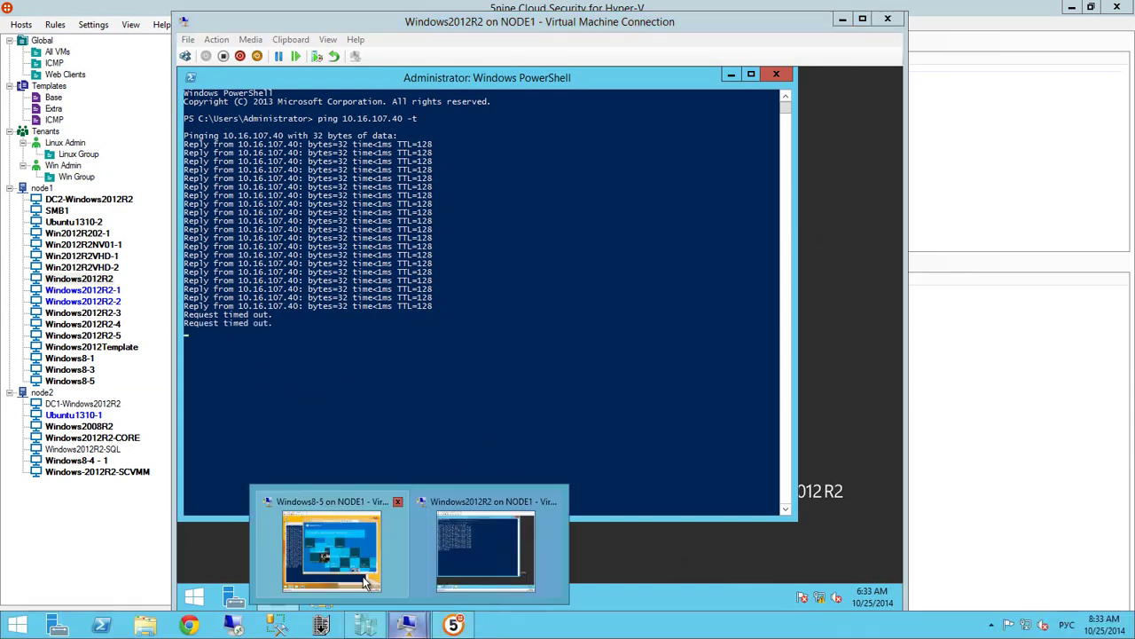
pyautogui.click(362, 574)
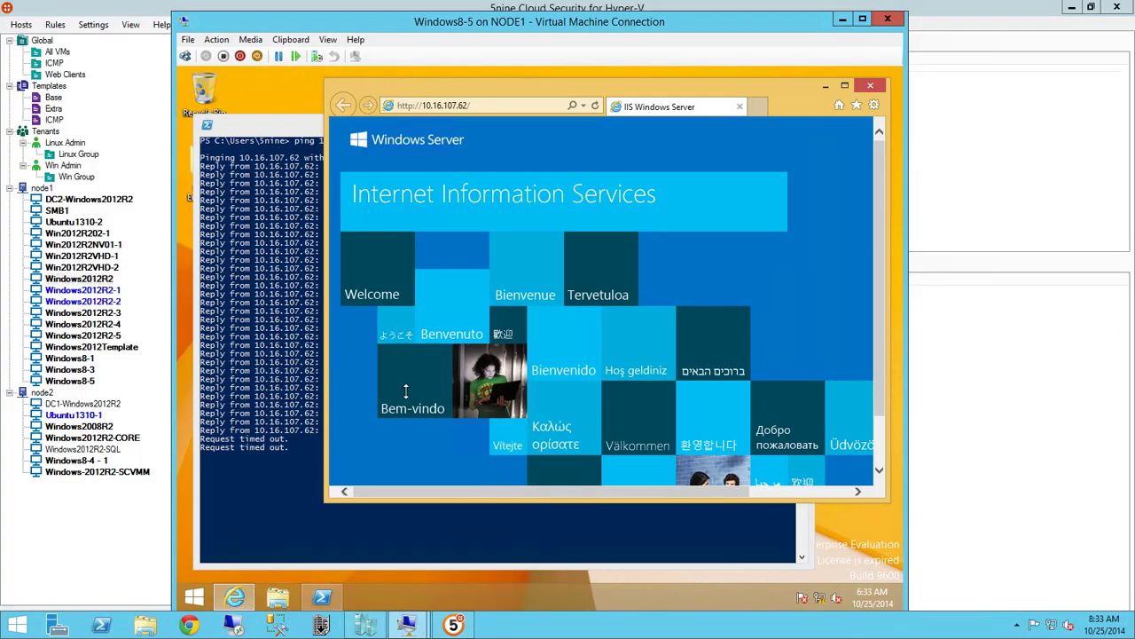
pyautogui.click(597, 106)
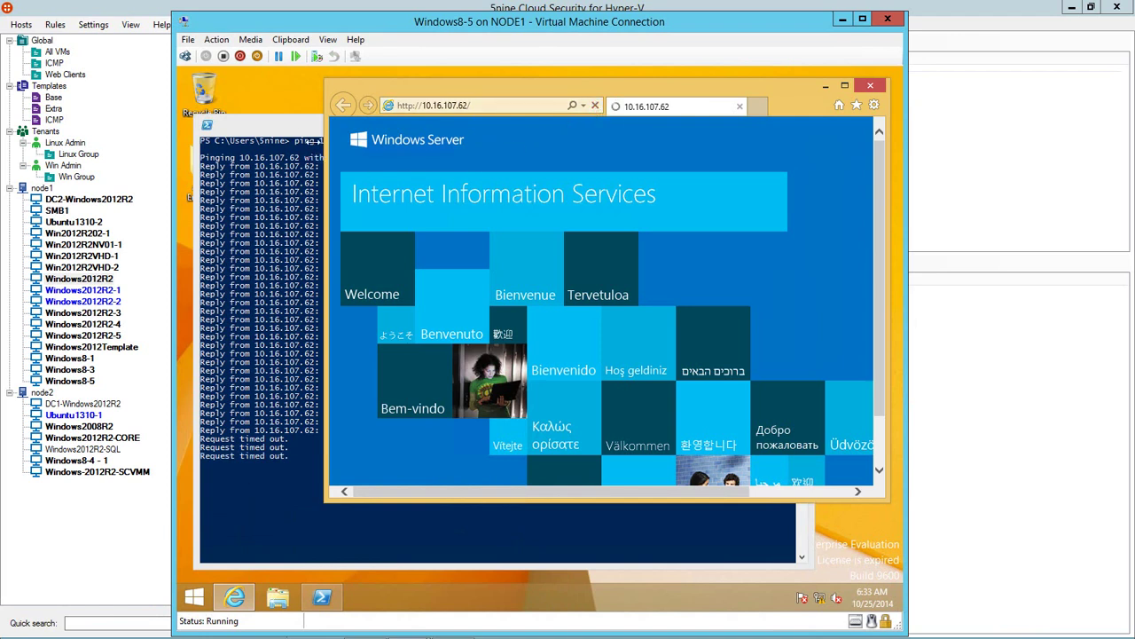
pyautogui.click(299, 133)
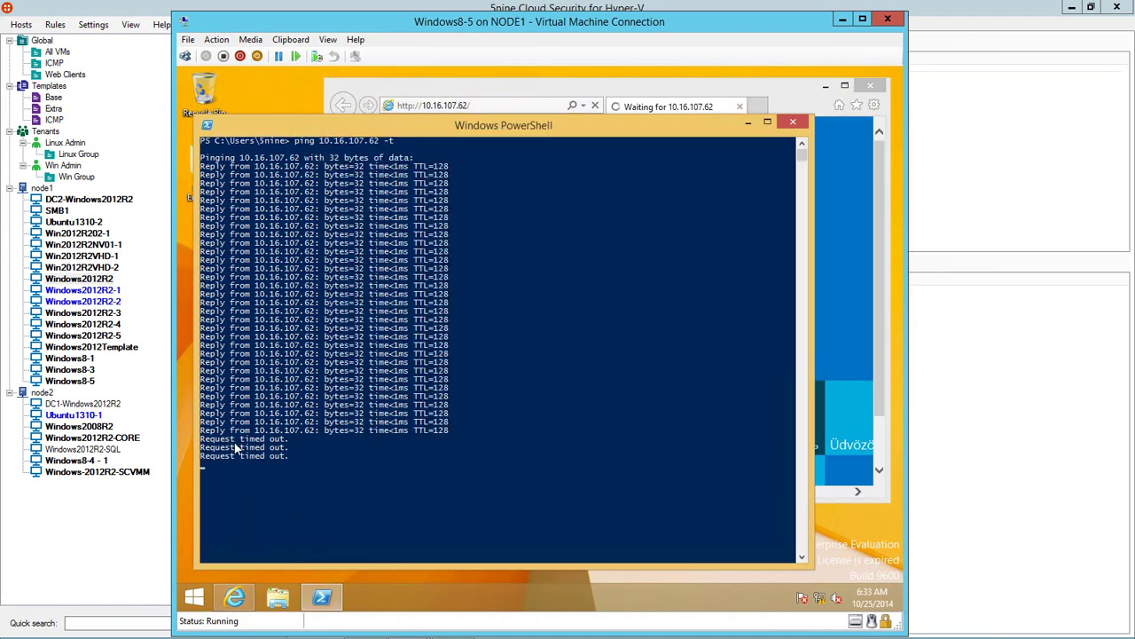
pyautogui.click(626, 92)
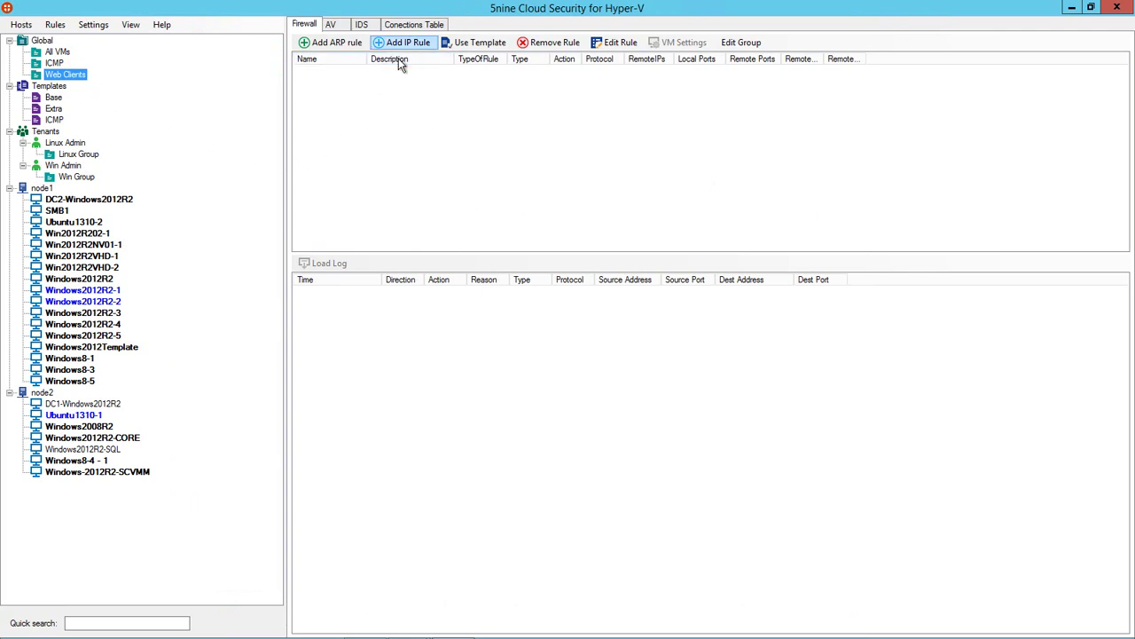
# - In 5nine Cloud Security, add an outbound IP rule to the Web Clients group from the HTTP template
pyautogui.click(464, 469)
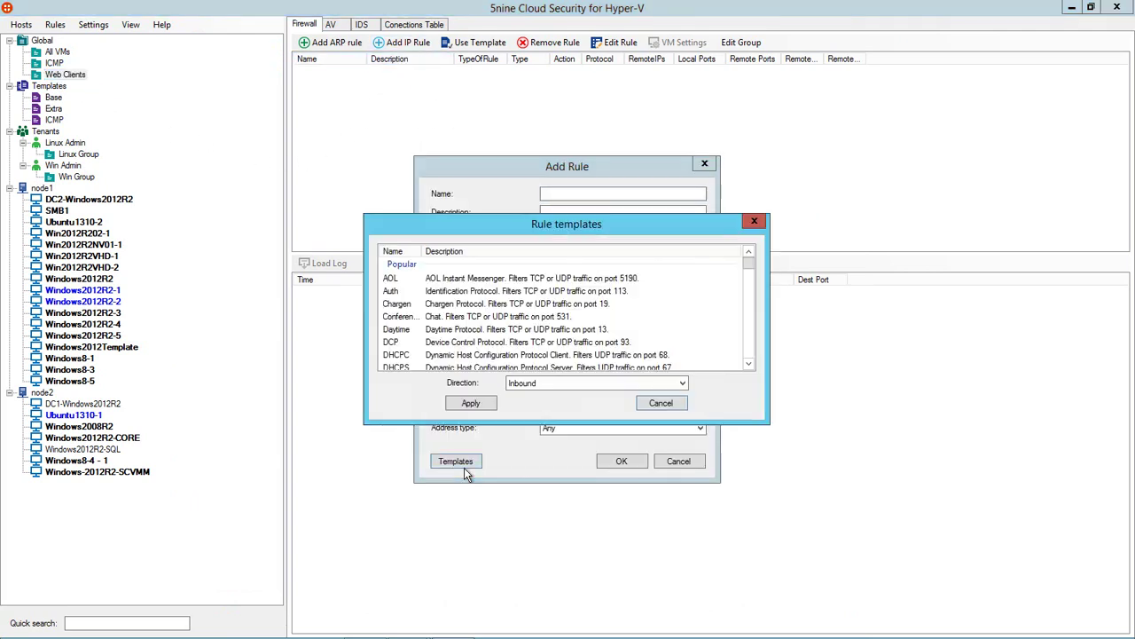
pyautogui.click(416, 345)
pyautogui.write('ht')
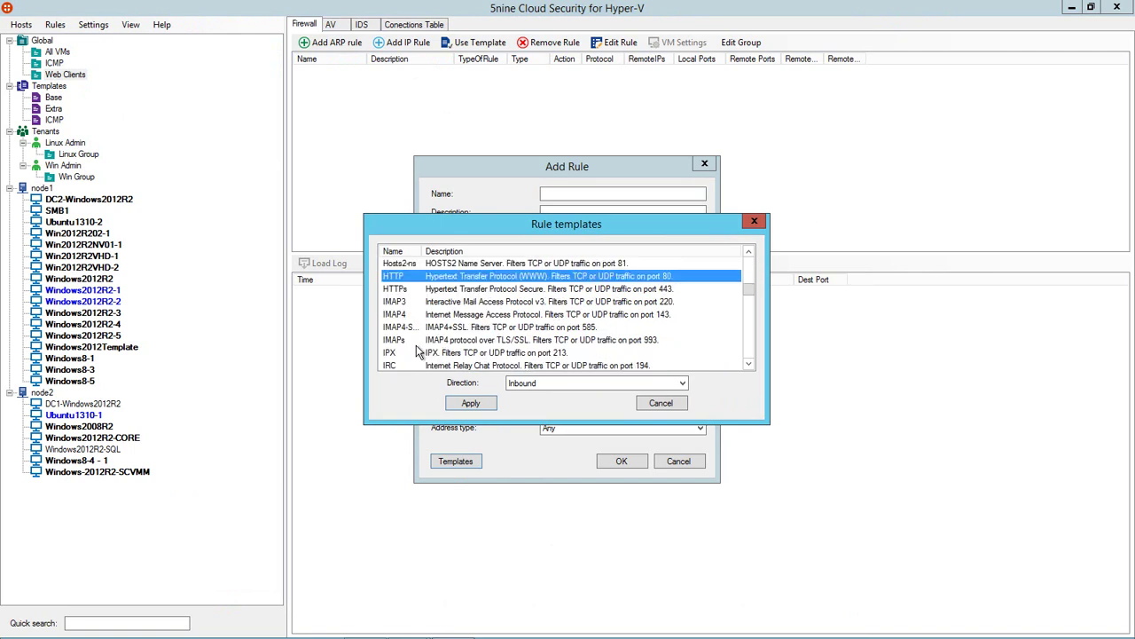
pyautogui.click(534, 385)
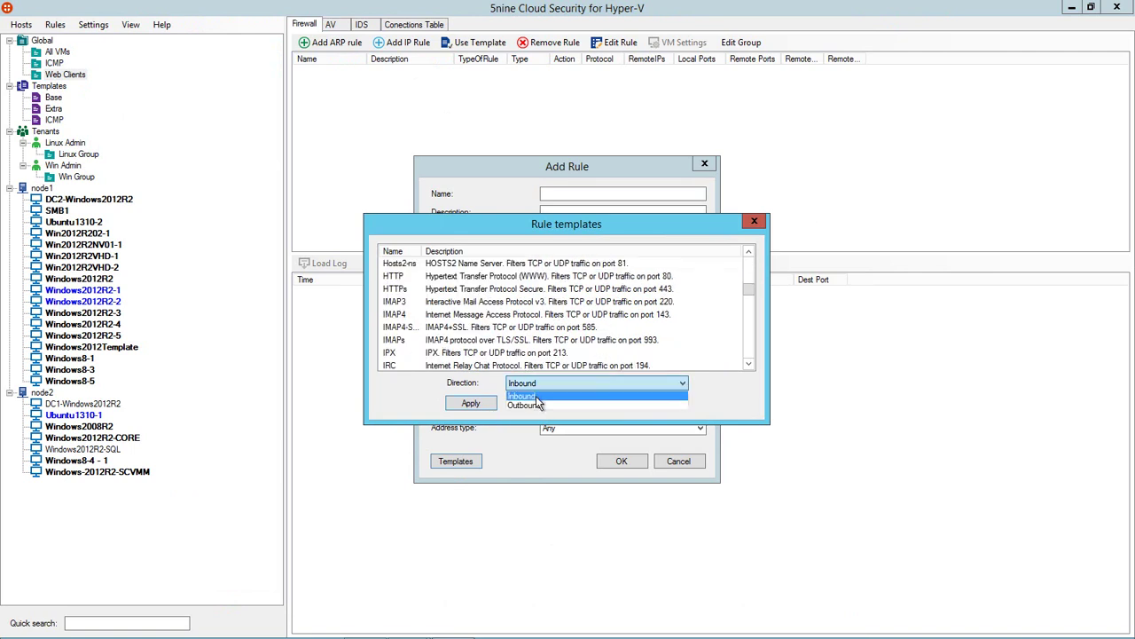
pyautogui.click(537, 408)
pyautogui.click(484, 406)
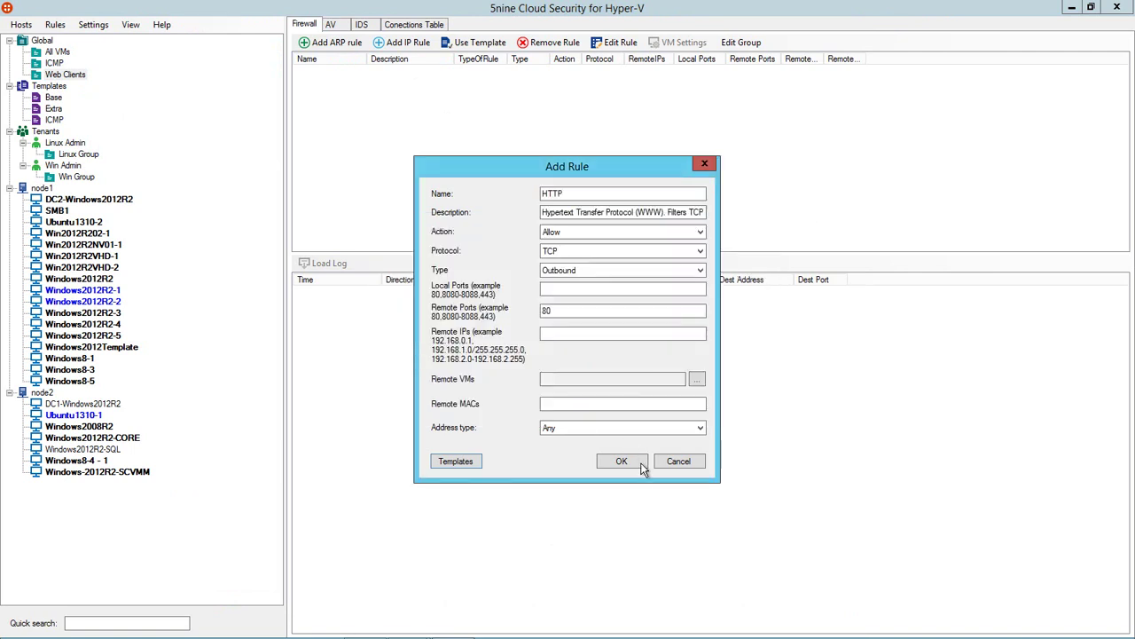
pyautogui.click(637, 463)
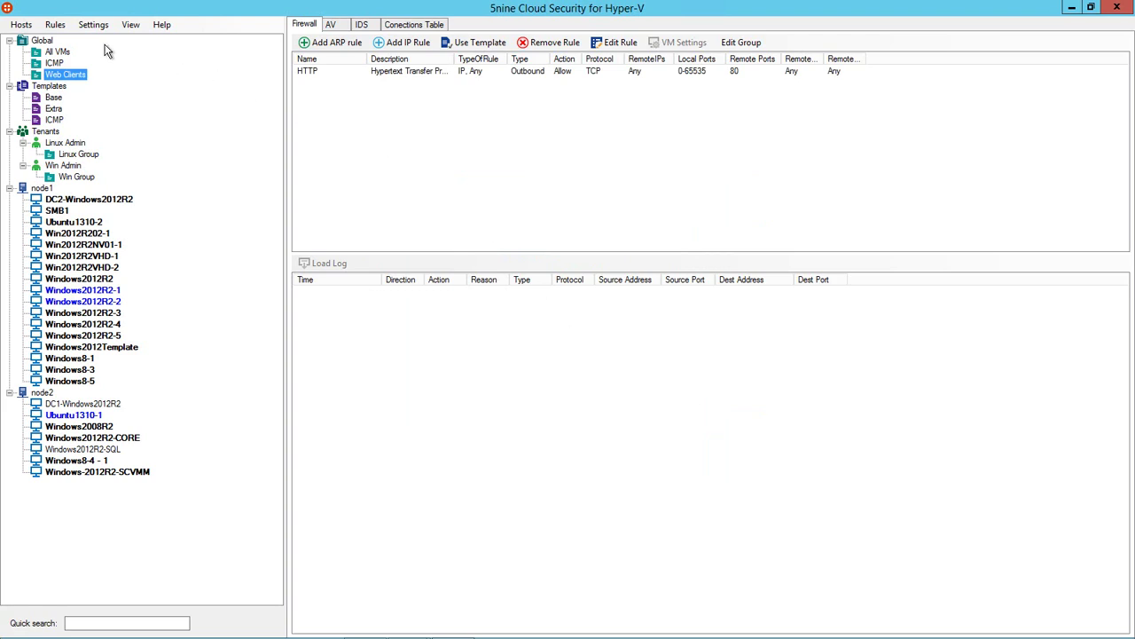
# - Create a global rules group named Web Servers
pyautogui.click(55, 25)
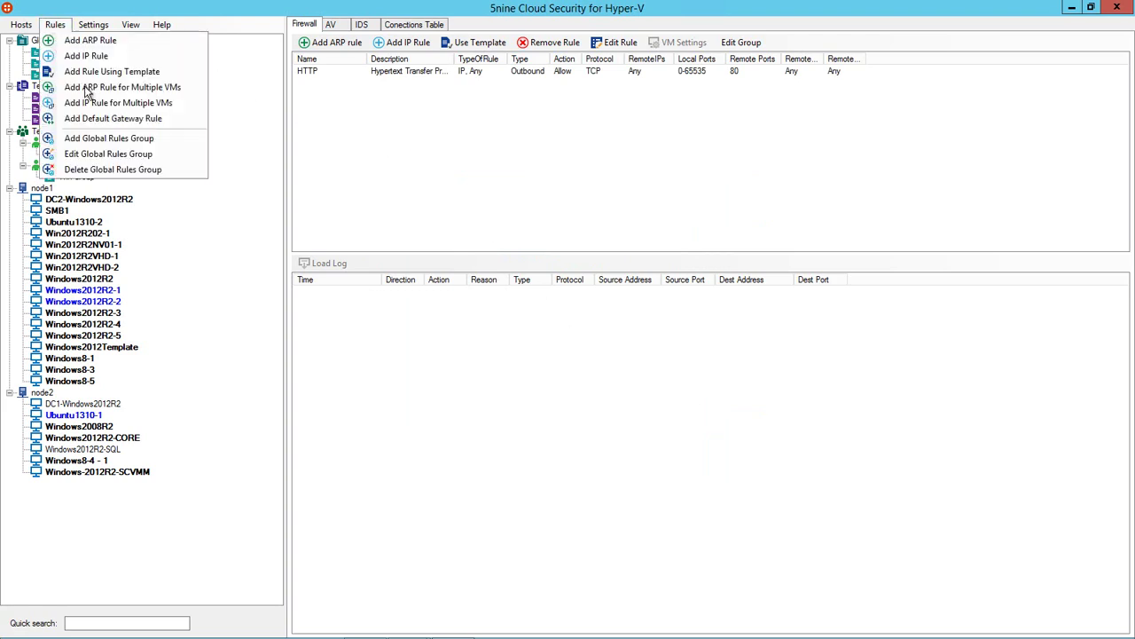
pyautogui.click(117, 142)
pyautogui.tripleClick(505, 295)
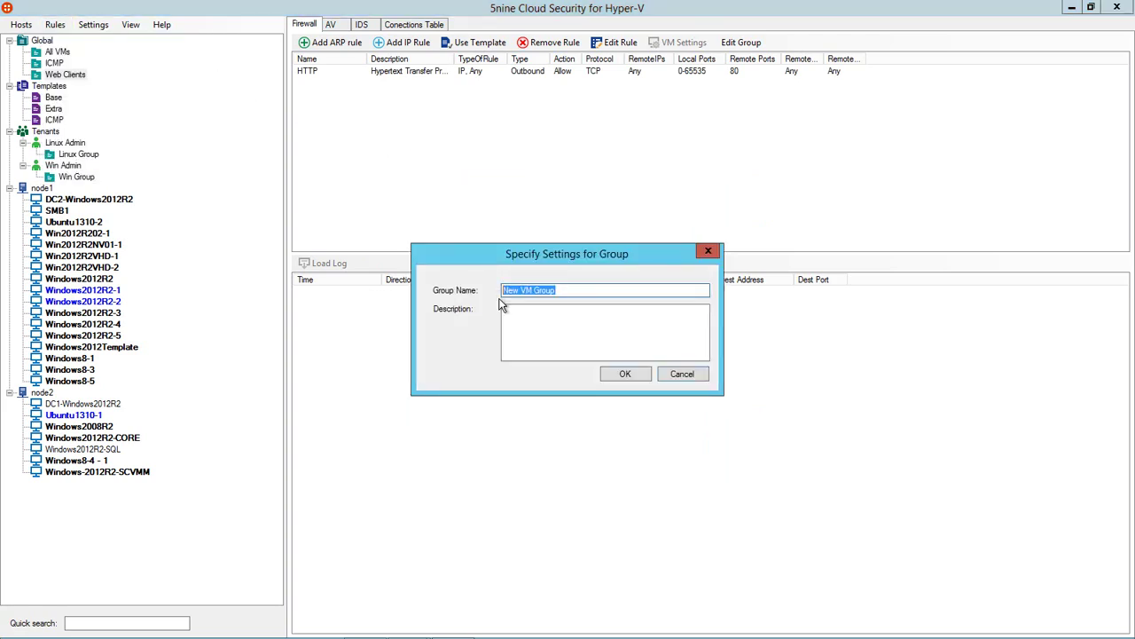
pyautogui.write('Web Servers')
pyautogui.click(642, 377)
# - Create an IP rule for the Web Servers group and fill it in from the HTTP template with inbound direction
pyautogui.click(71, 87)
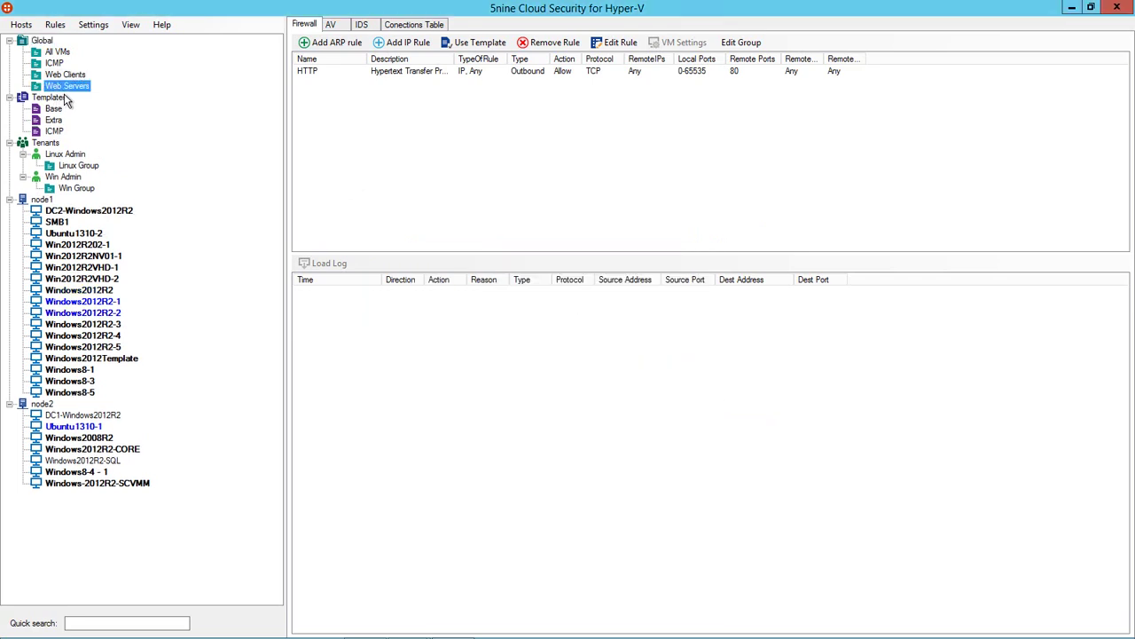
pyautogui.click(427, 48)
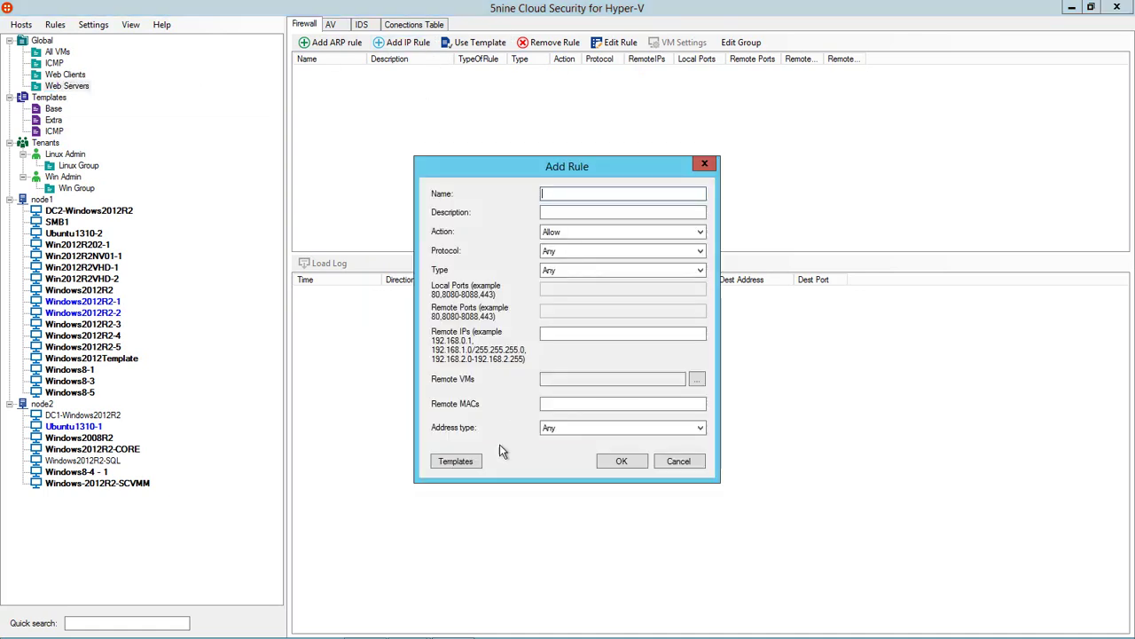
pyautogui.click(470, 470)
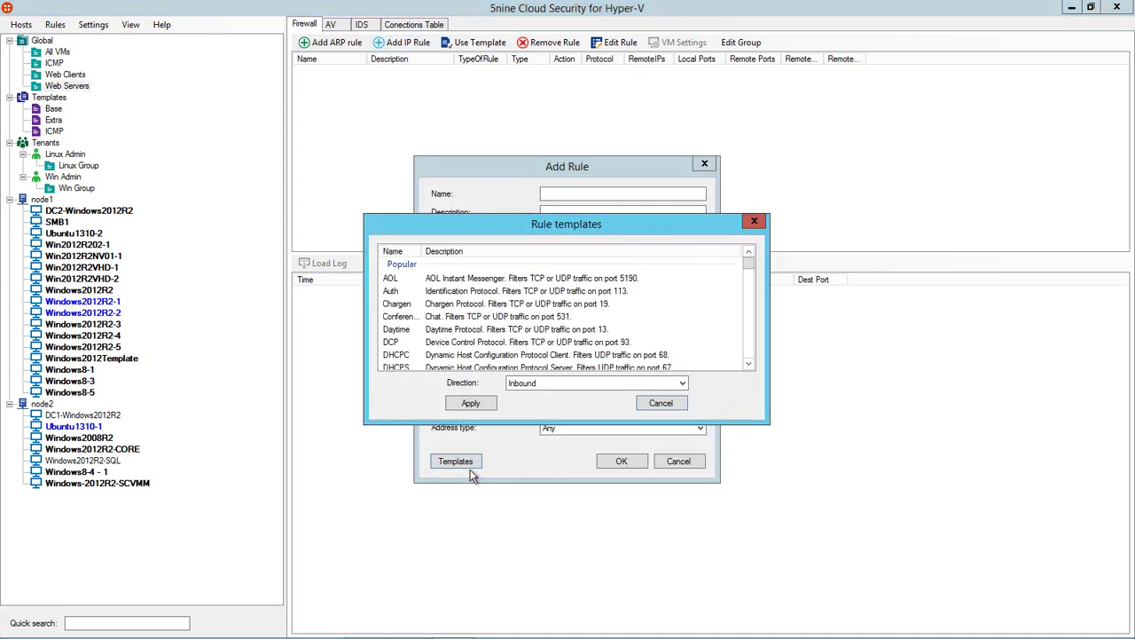
pyautogui.click(397, 331)
pyautogui.write('http')
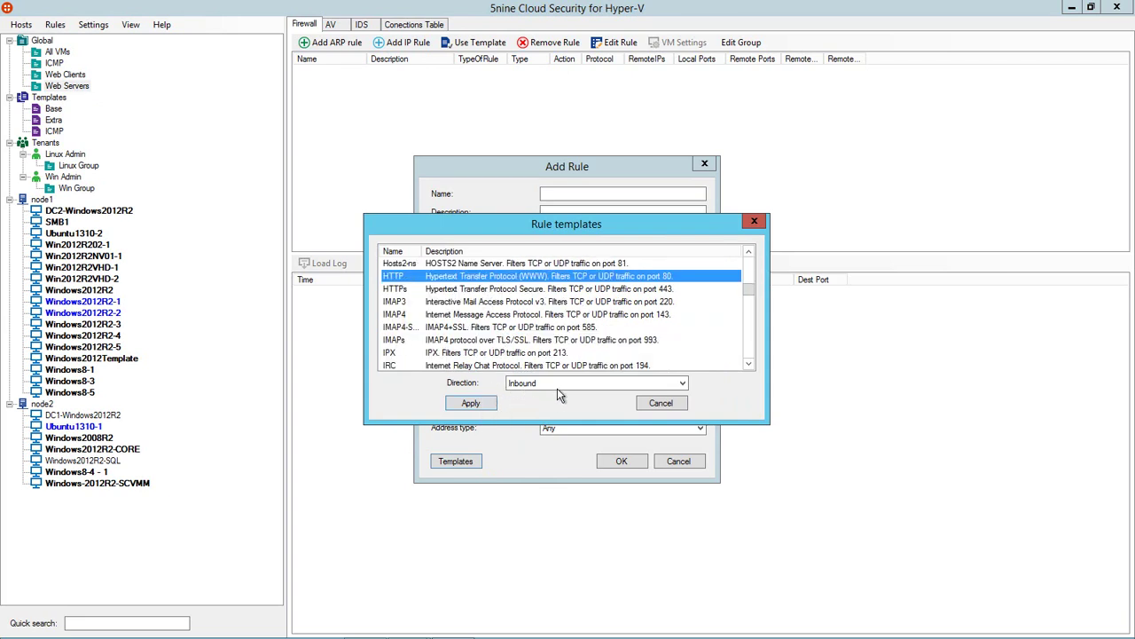
pyautogui.click(485, 408)
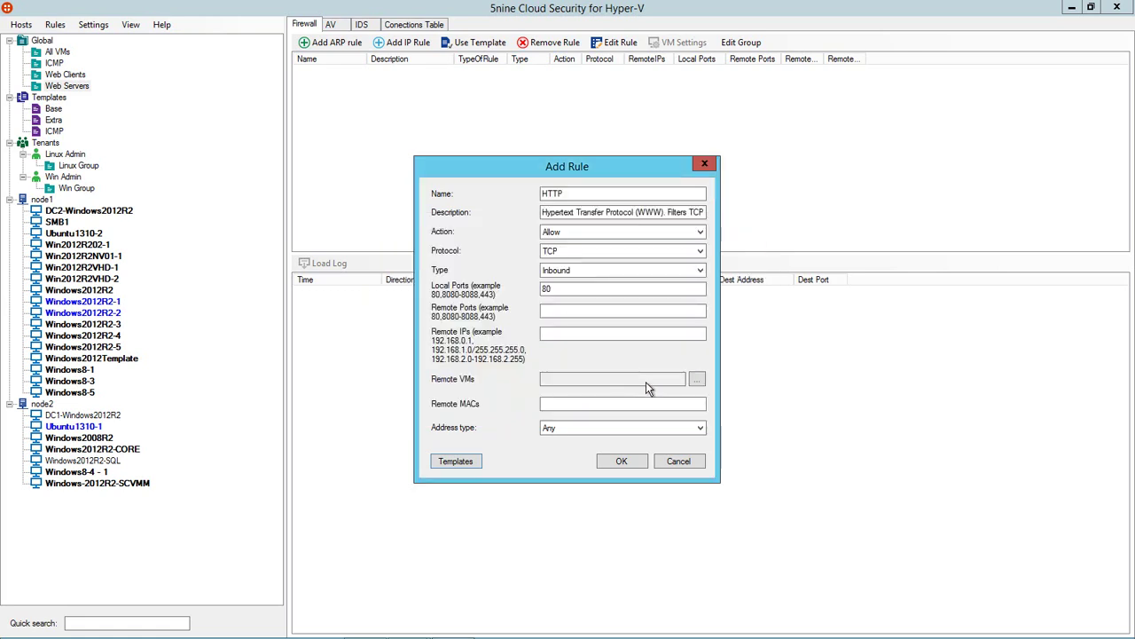
# - Set the HTTP rule's remote VMs to the Web Clients group and save the rule
pyautogui.click(697, 378)
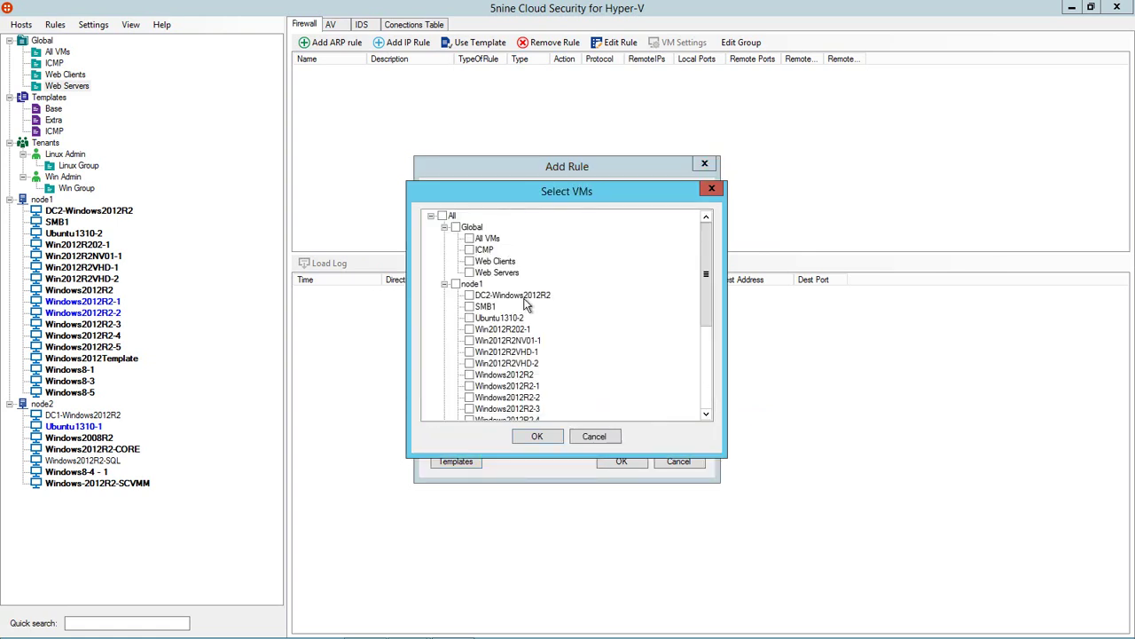
pyautogui.click(469, 261)
pyautogui.click(539, 436)
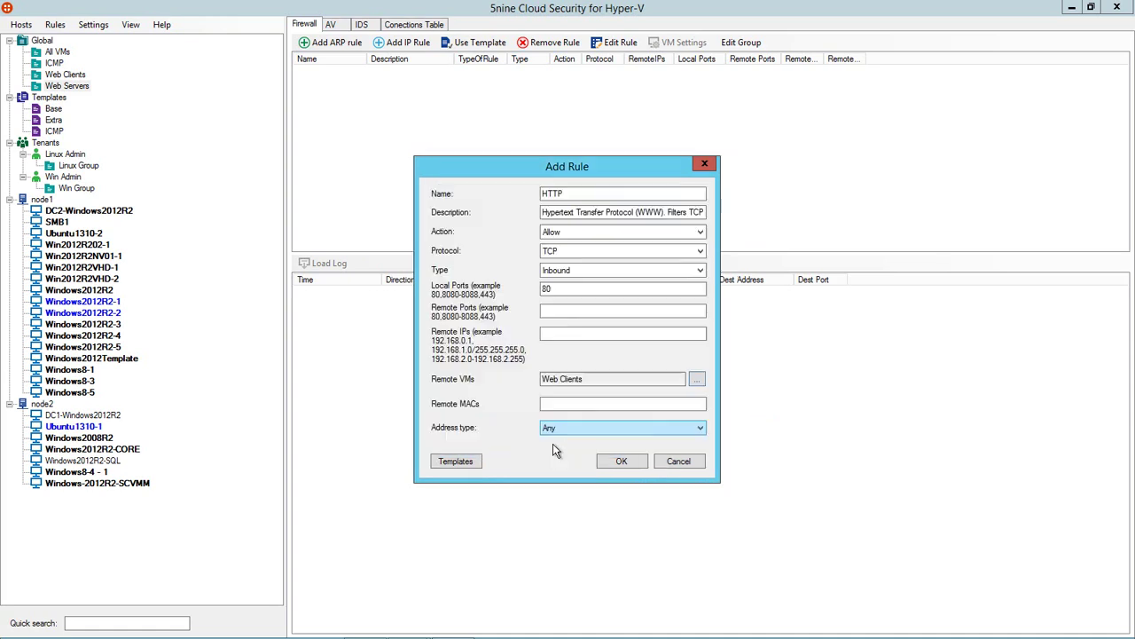
pyautogui.click(614, 463)
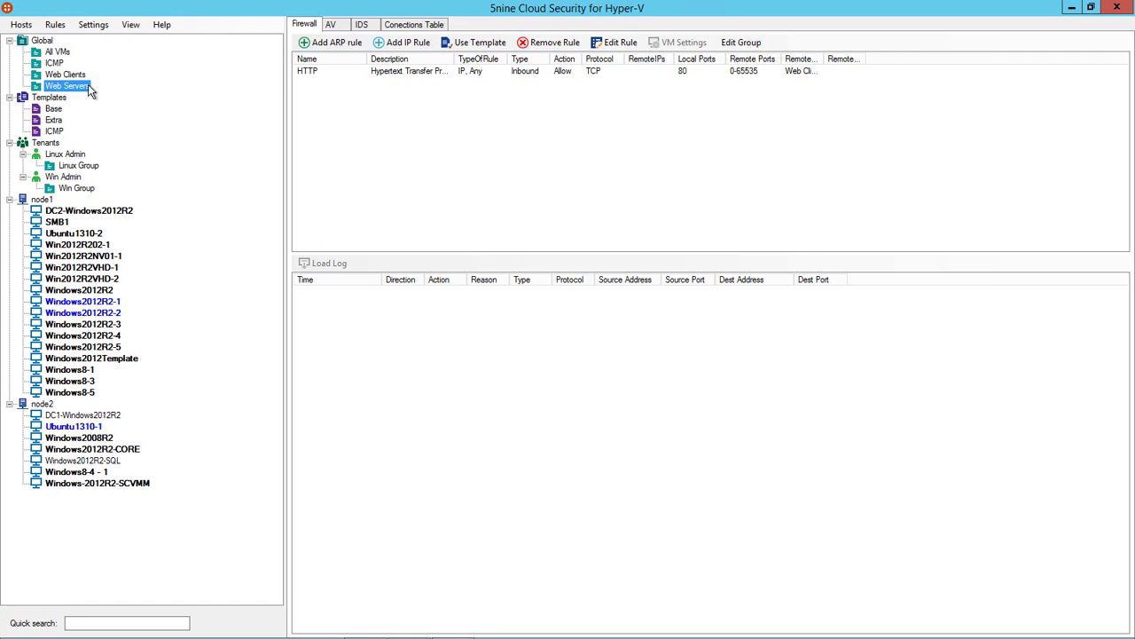
# - Make the Windows8-5 virtual machine on node1 a member of the Web Clients and ICMP groups
pyautogui.click(81, 394)
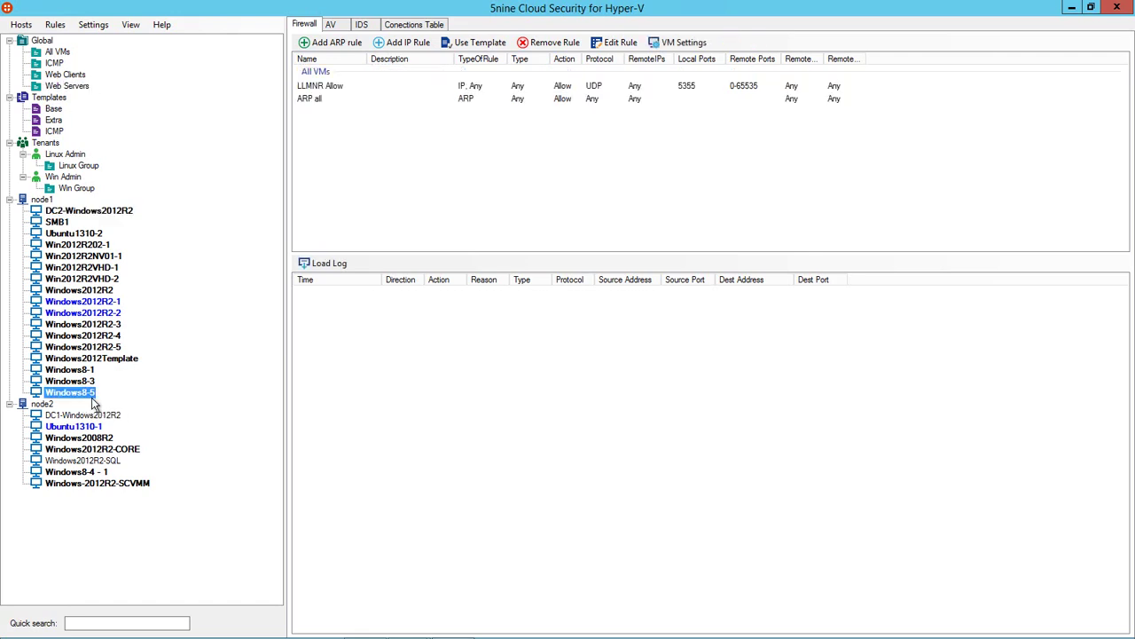
pyautogui.click(684, 42)
pyautogui.click(504, 148)
pyautogui.click(486, 473)
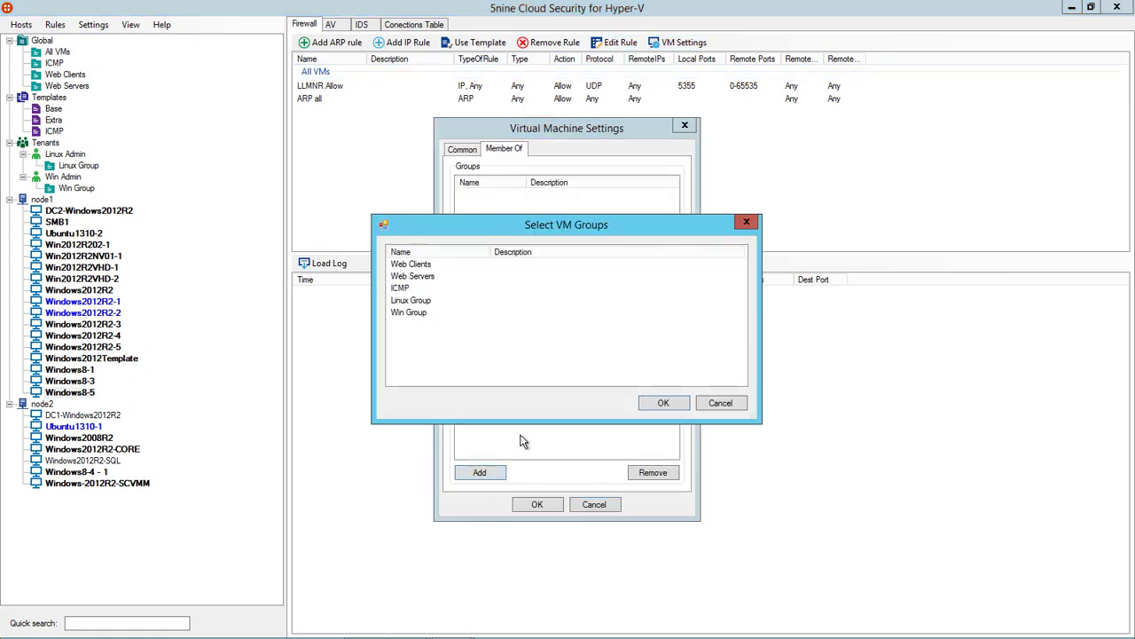
pyautogui.click(432, 269)
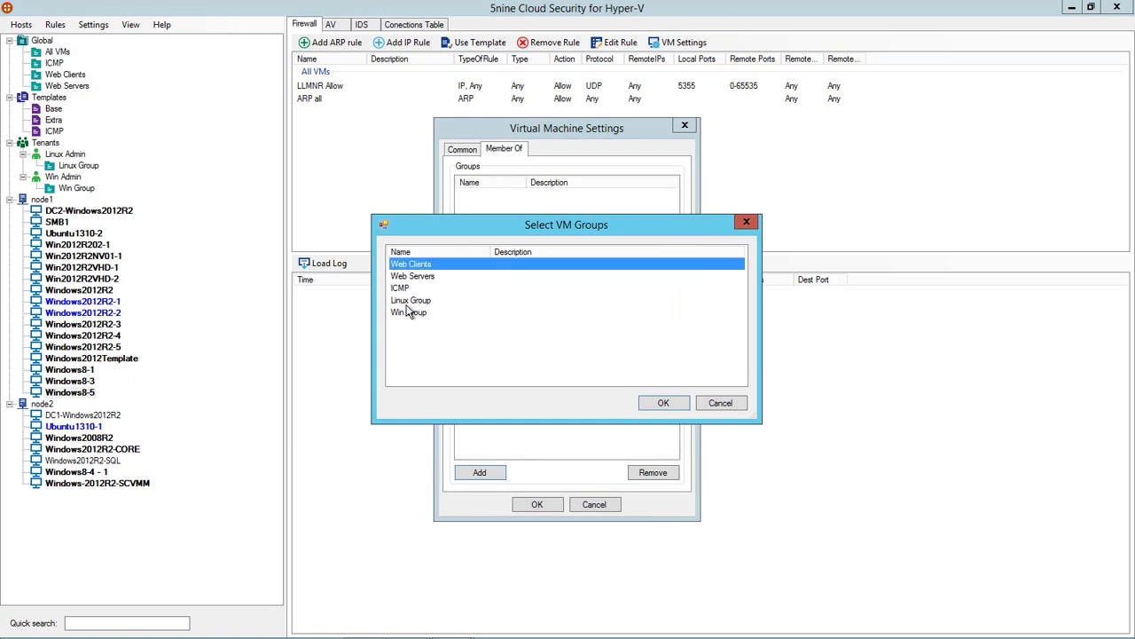
pyautogui.keyDown('ctrl'); pyautogui.click(400, 289); pyautogui.keyUp('ctrl')
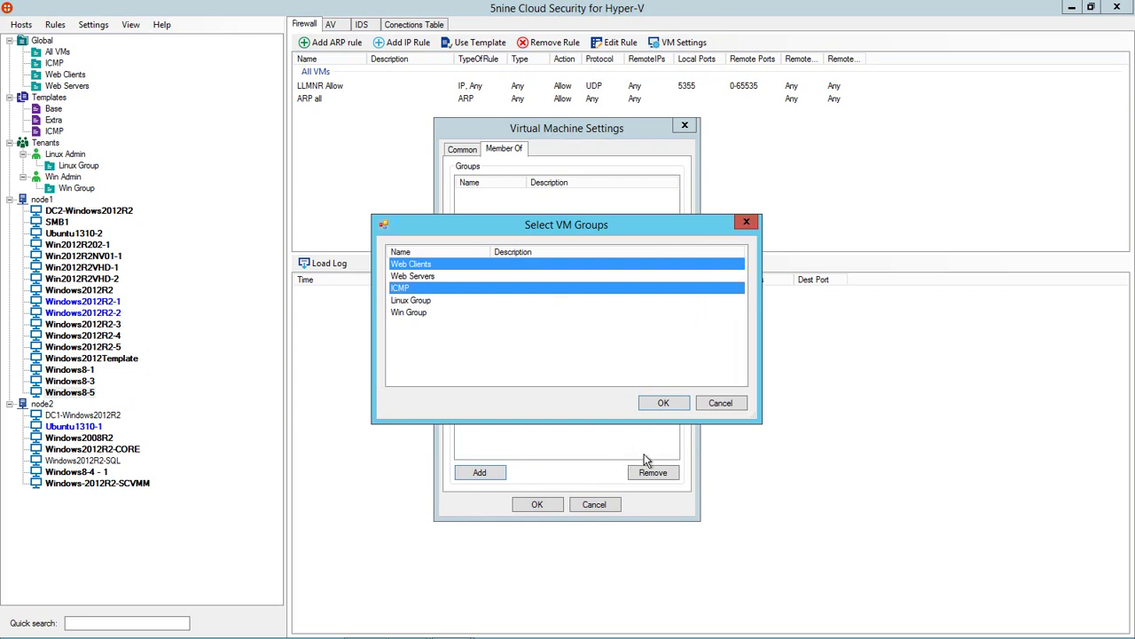
pyautogui.click(664, 403)
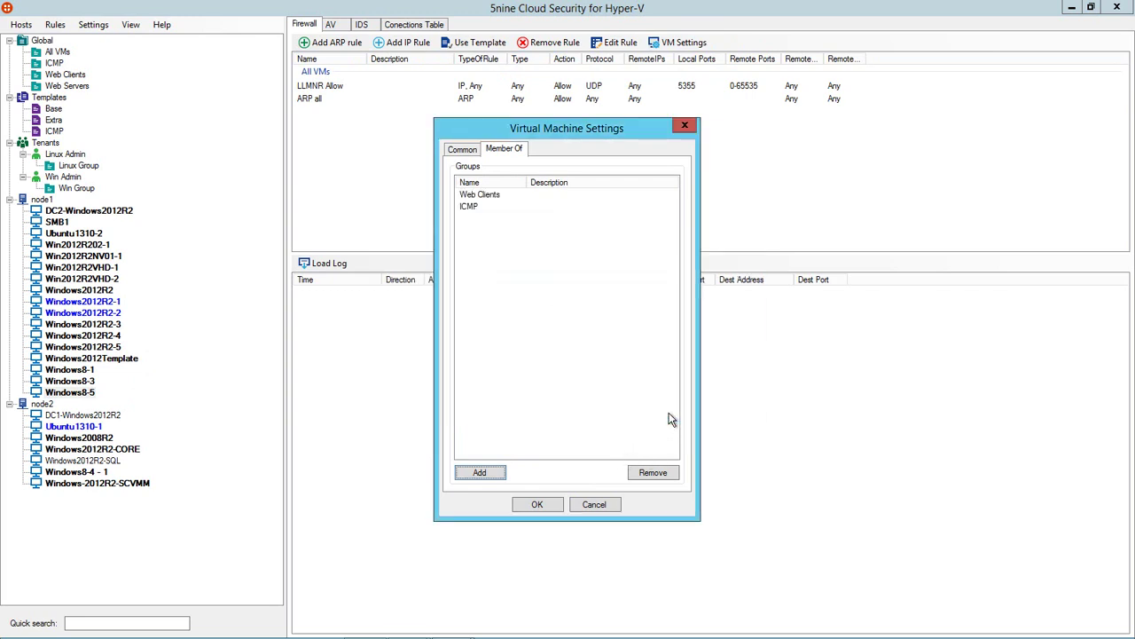
pyautogui.click(549, 511)
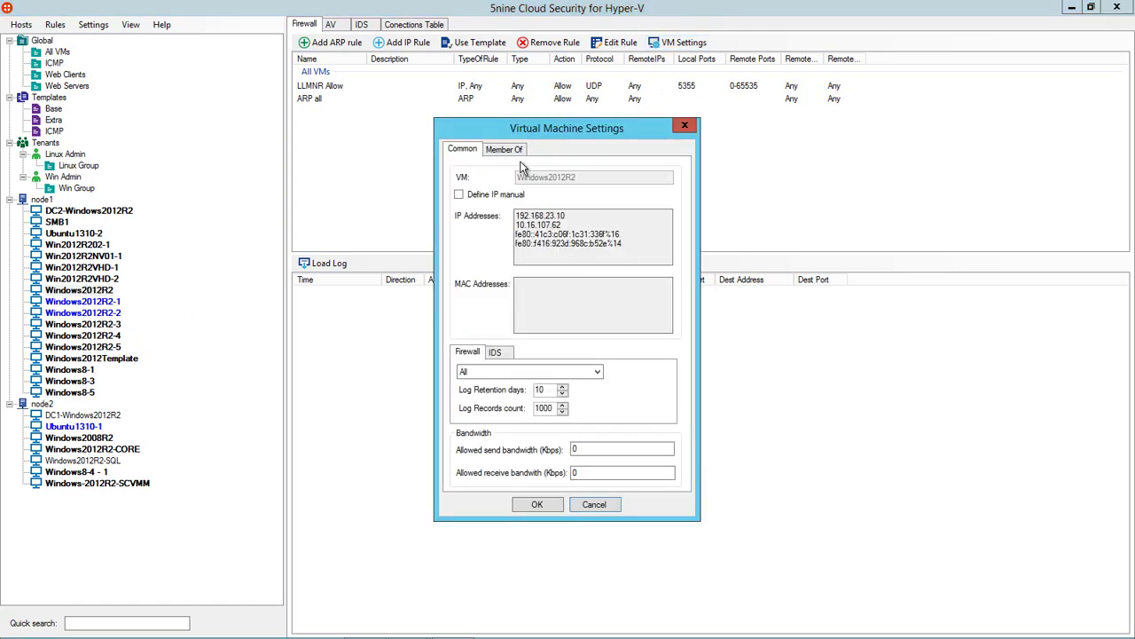
# - Make the Windows2012R2 virtual machine a member of the Web Servers group and add rules to it using the ICMP template
pyautogui.click(518, 151)
pyautogui.click(480, 472)
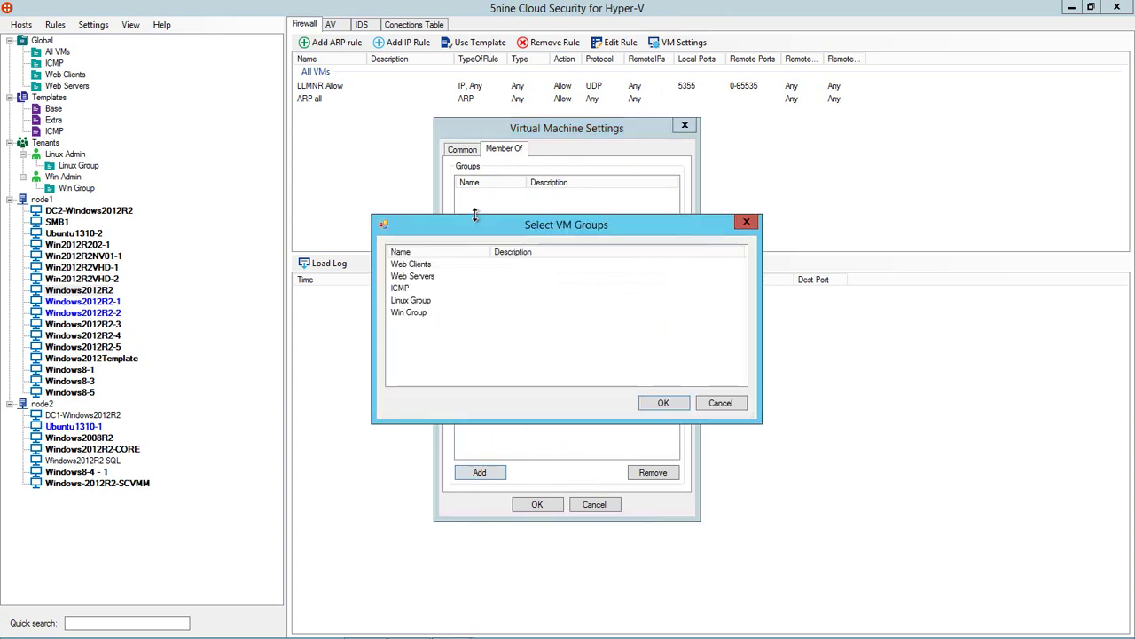
pyautogui.click(441, 279)
pyautogui.click(663, 403)
pyautogui.click(542, 504)
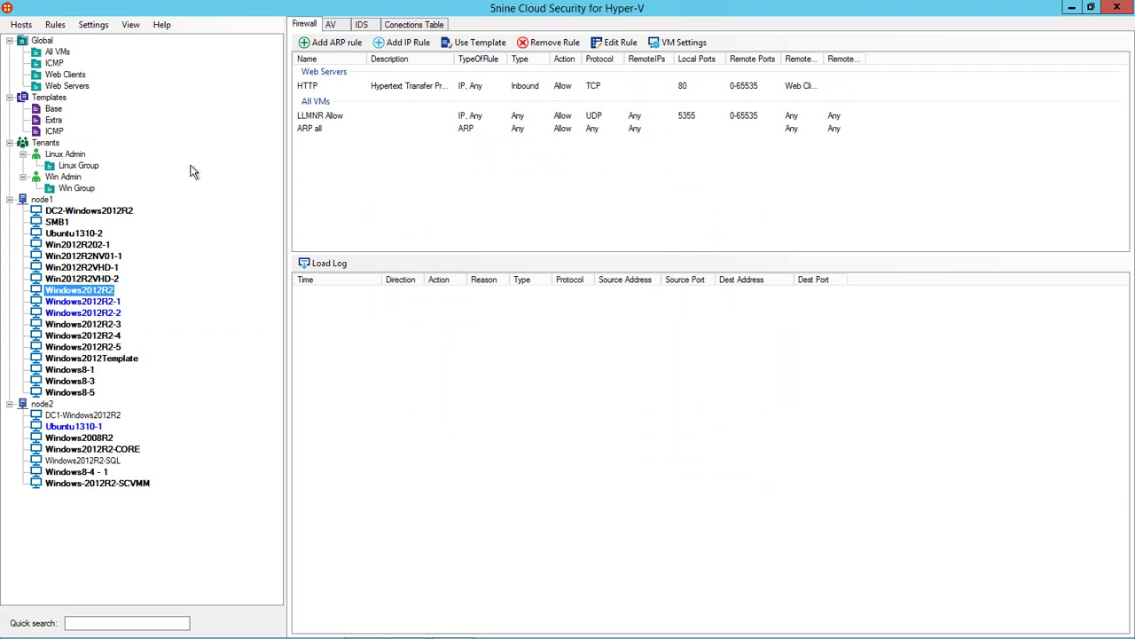
pyautogui.click(492, 44)
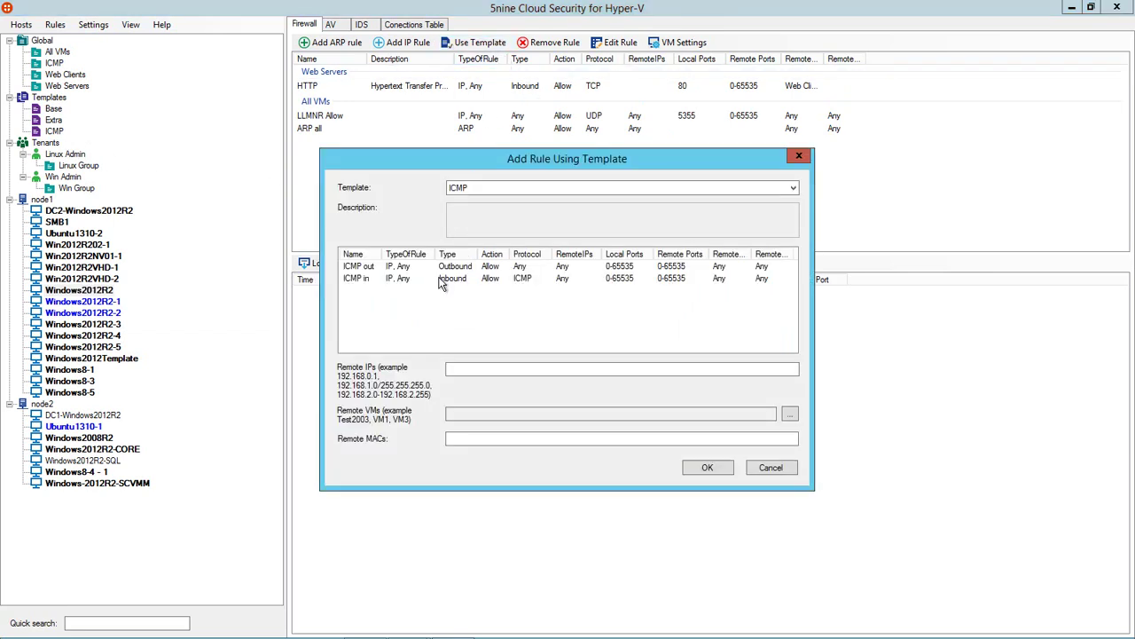
pyautogui.click(706, 468)
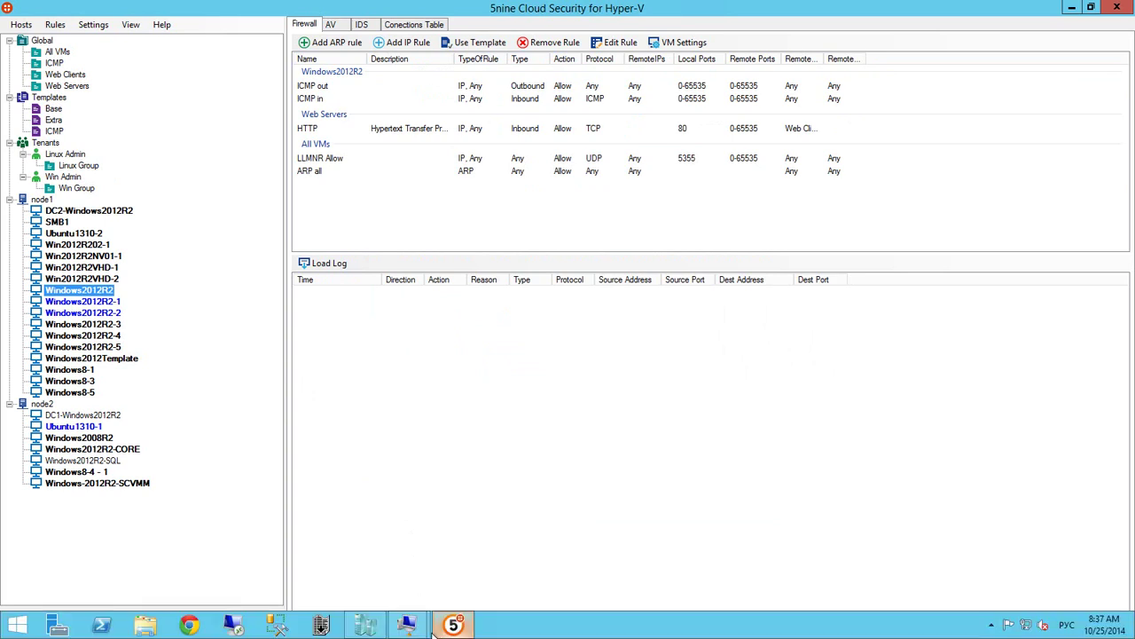
pyautogui.click(430, 625)
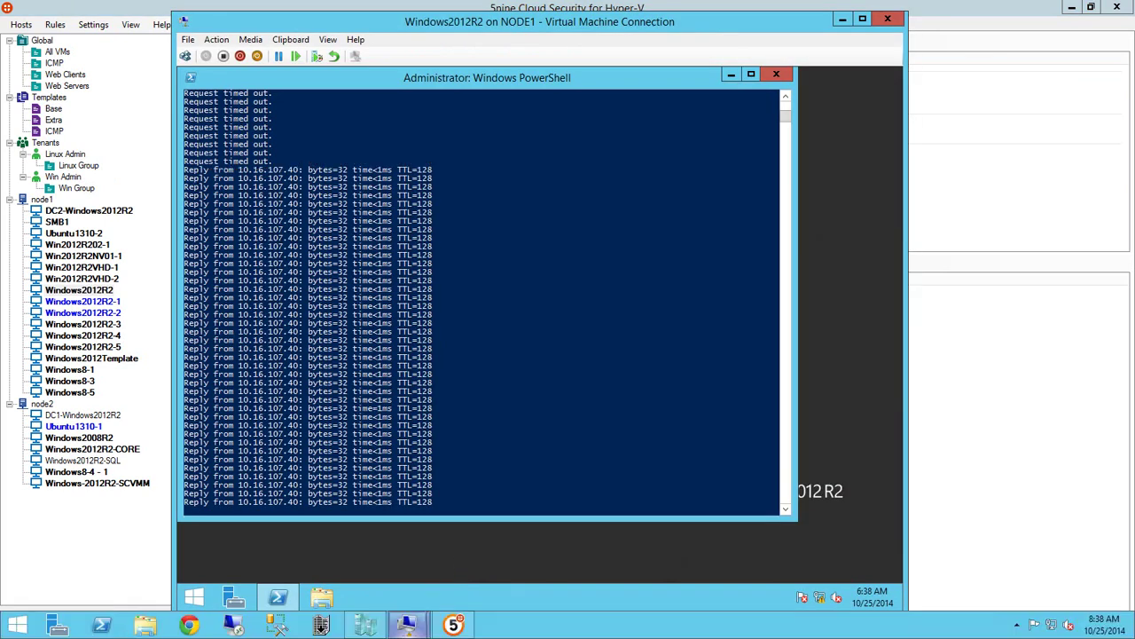
pyautogui.moveTo(408, 625)
pyautogui.click(375, 560)
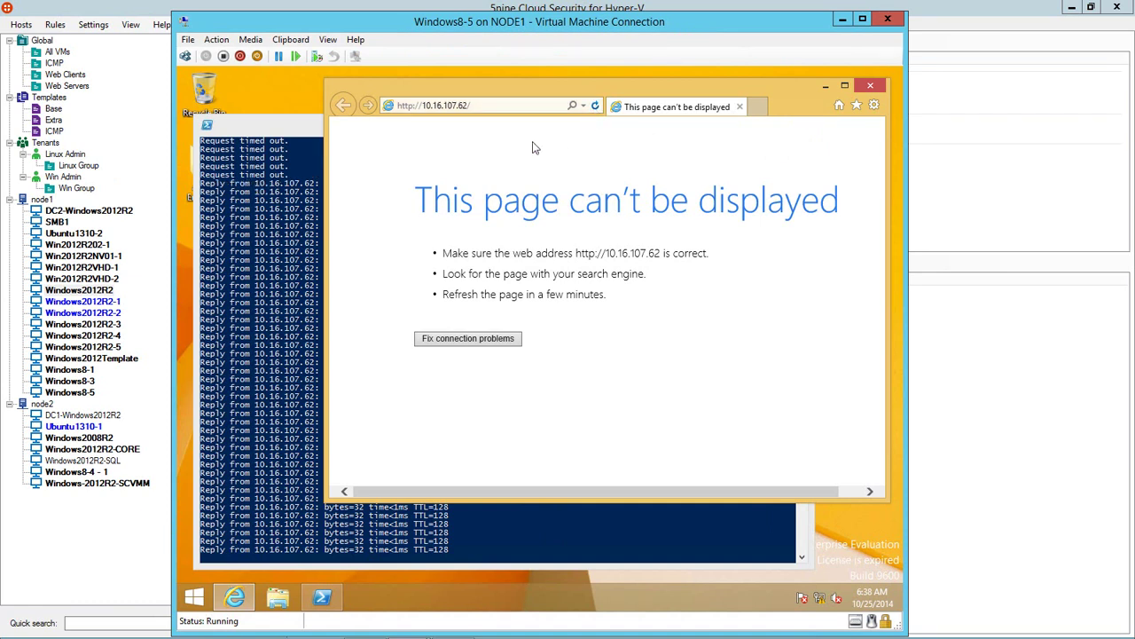
pyautogui.press('F5')
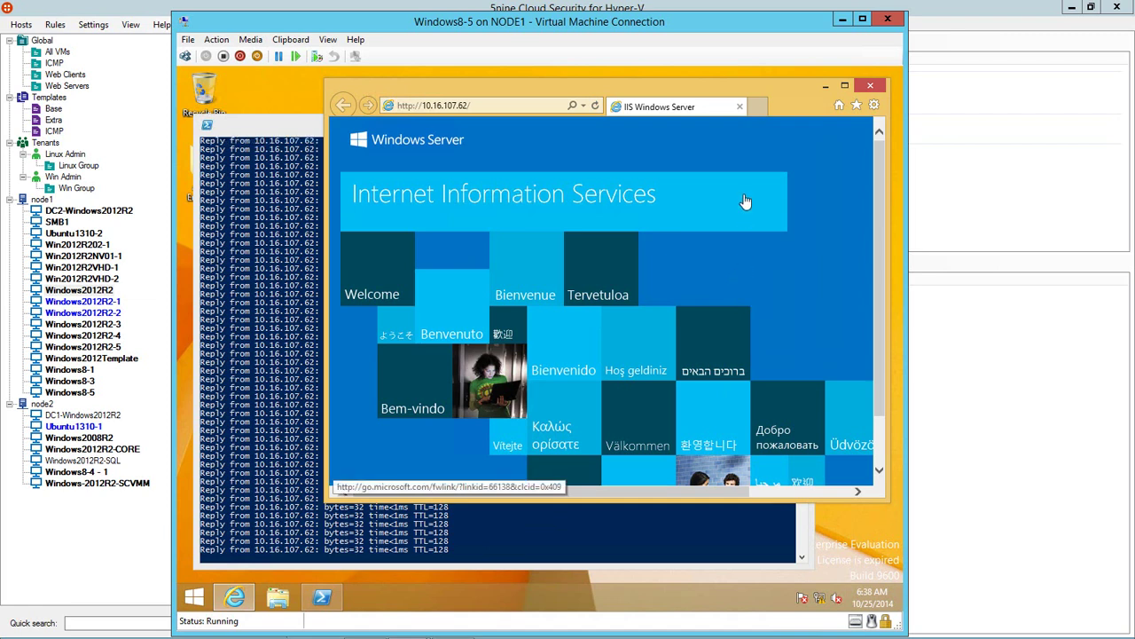
pyautogui.click(846, 23)
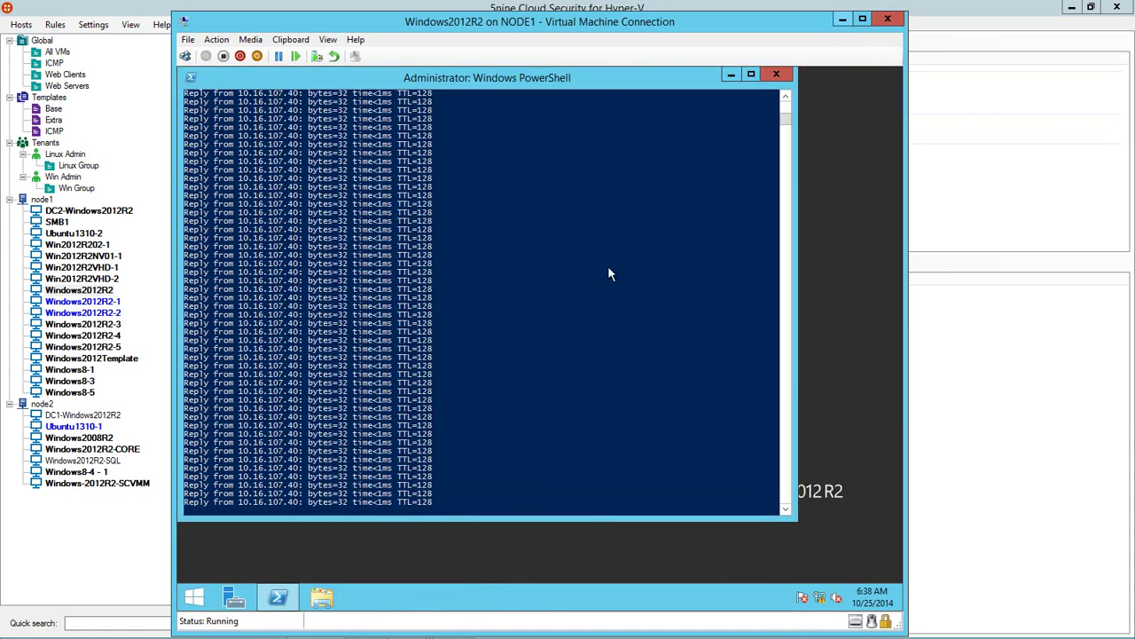
pyautogui.click(846, 22)
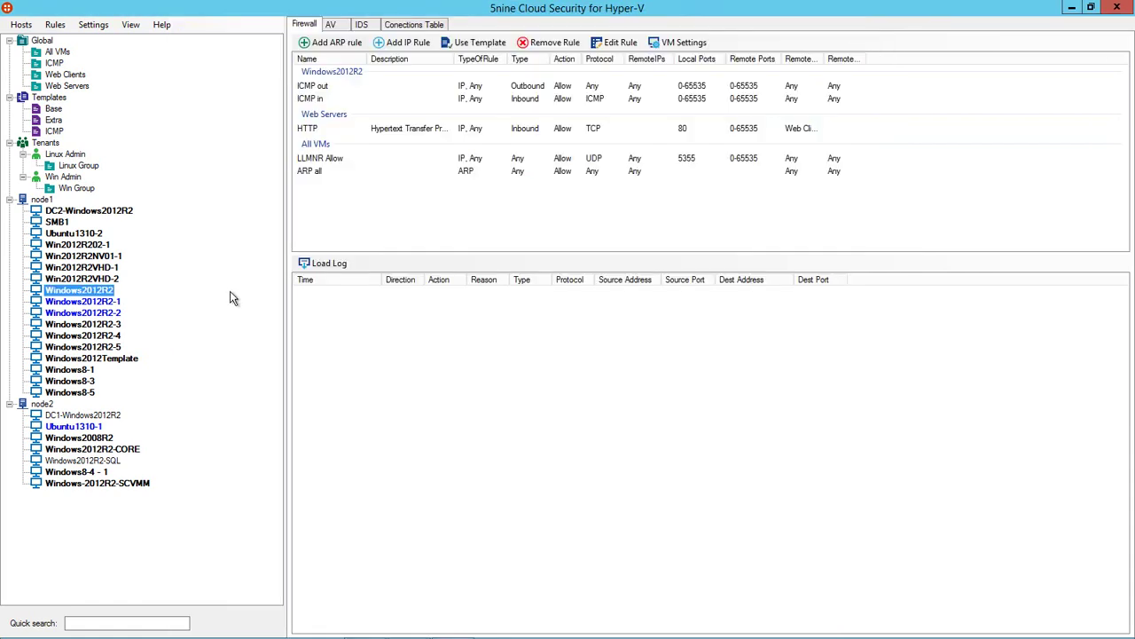
# - Load the firewall log of Windows2012R2 and examine its updated connections table
pyautogui.click(324, 263)
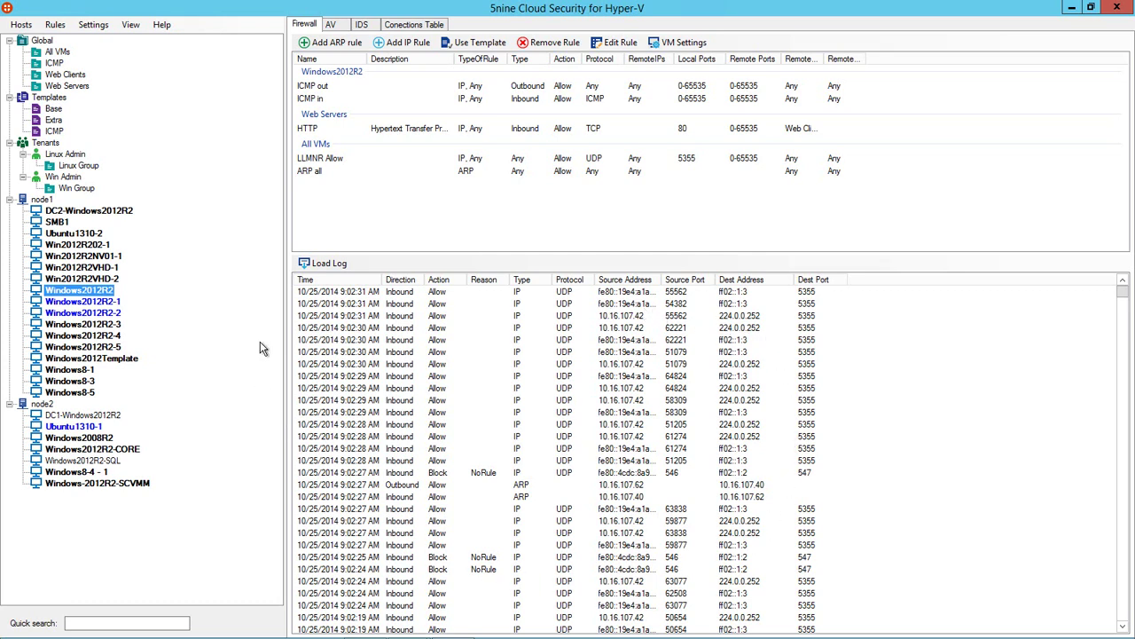
pyautogui.click(428, 34)
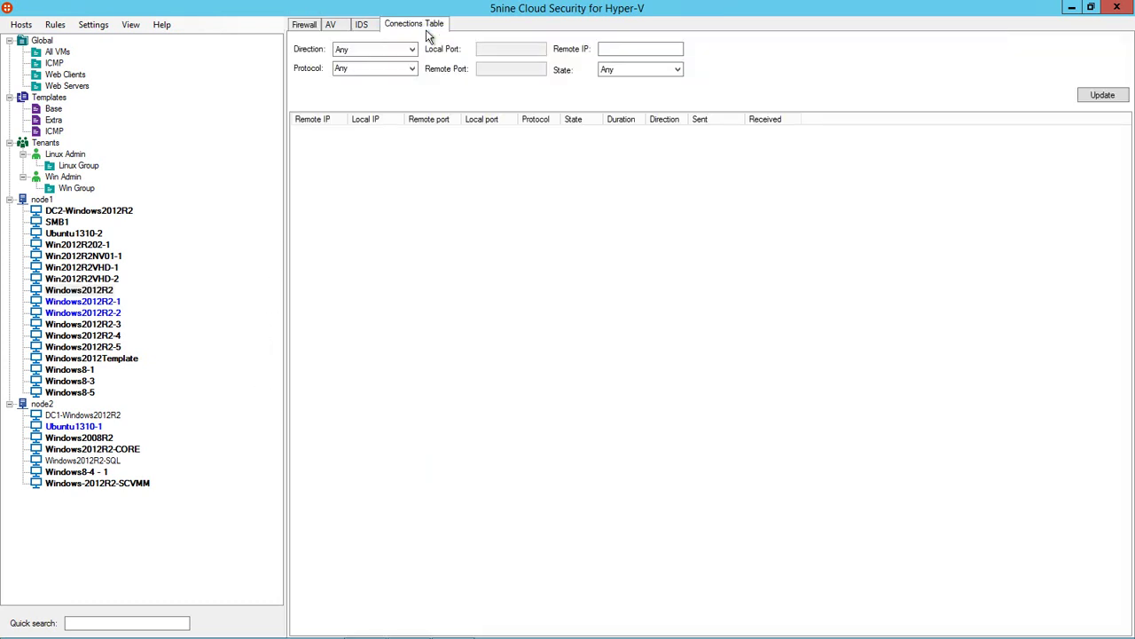
pyautogui.click(1111, 98)
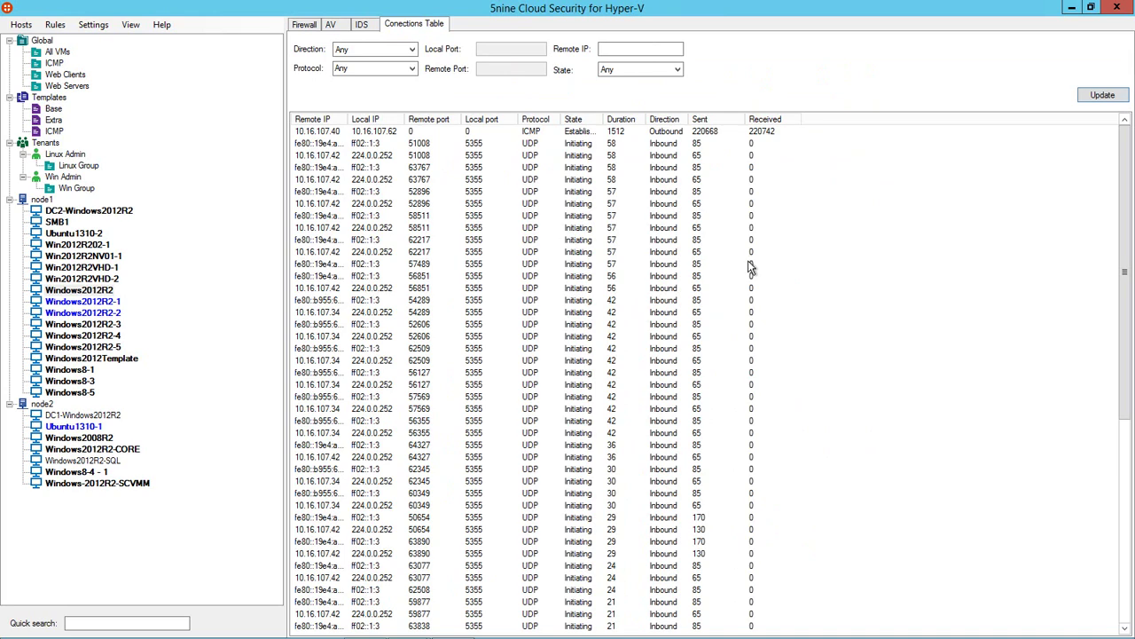
pyautogui.click(304, 25)
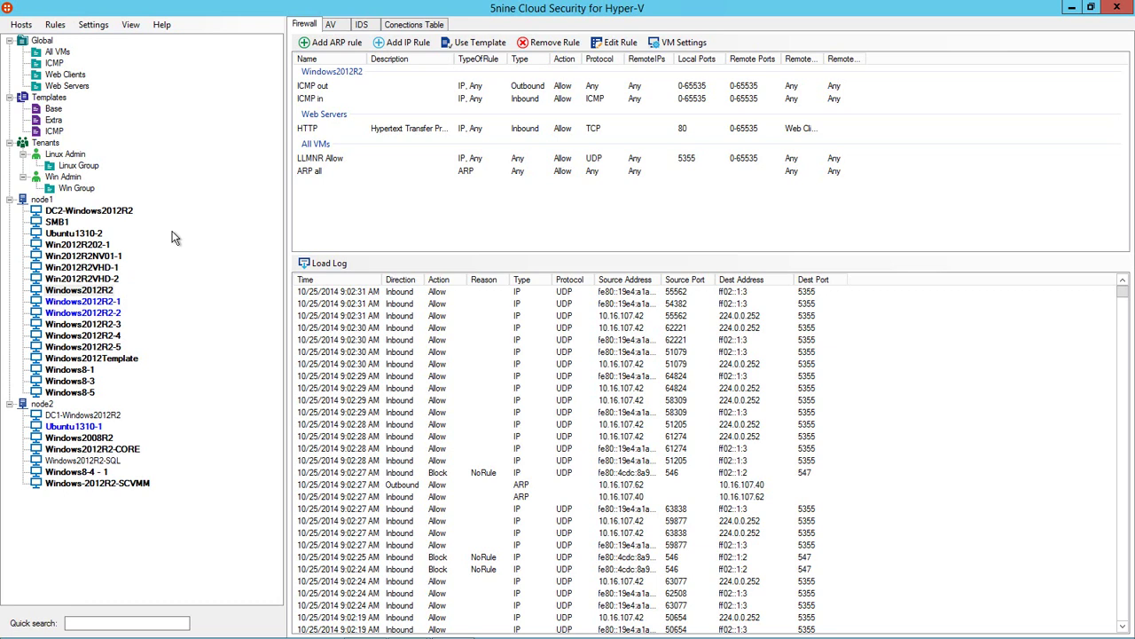
# - Open the member list of the Linux Admin tenant for editing
pyautogui.rightClick(93, 155)
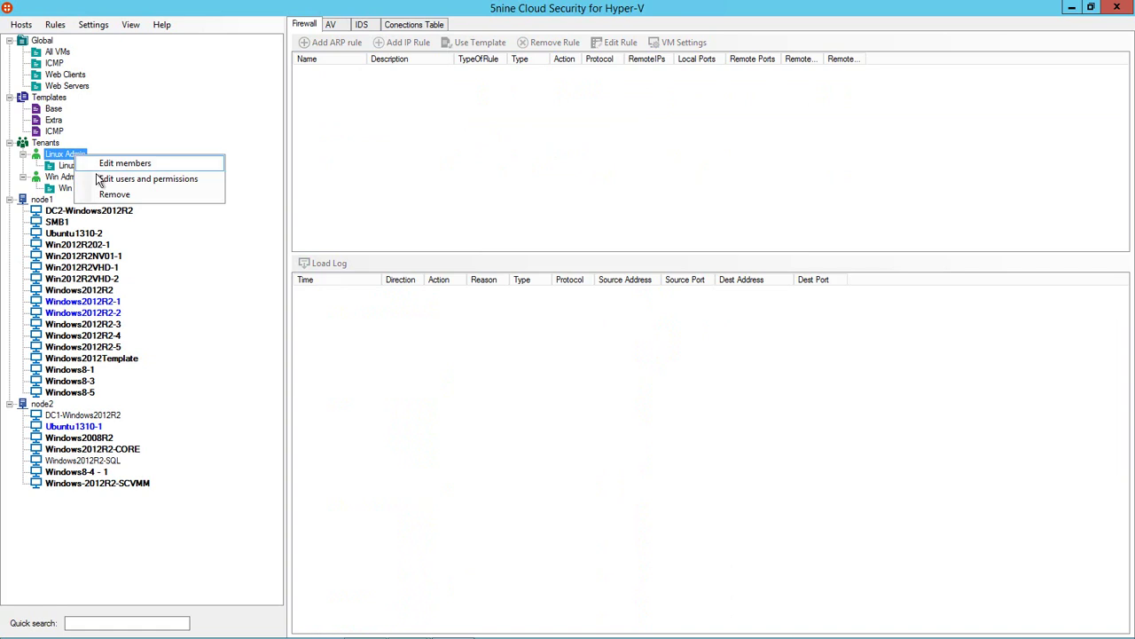
pyautogui.click(120, 163)
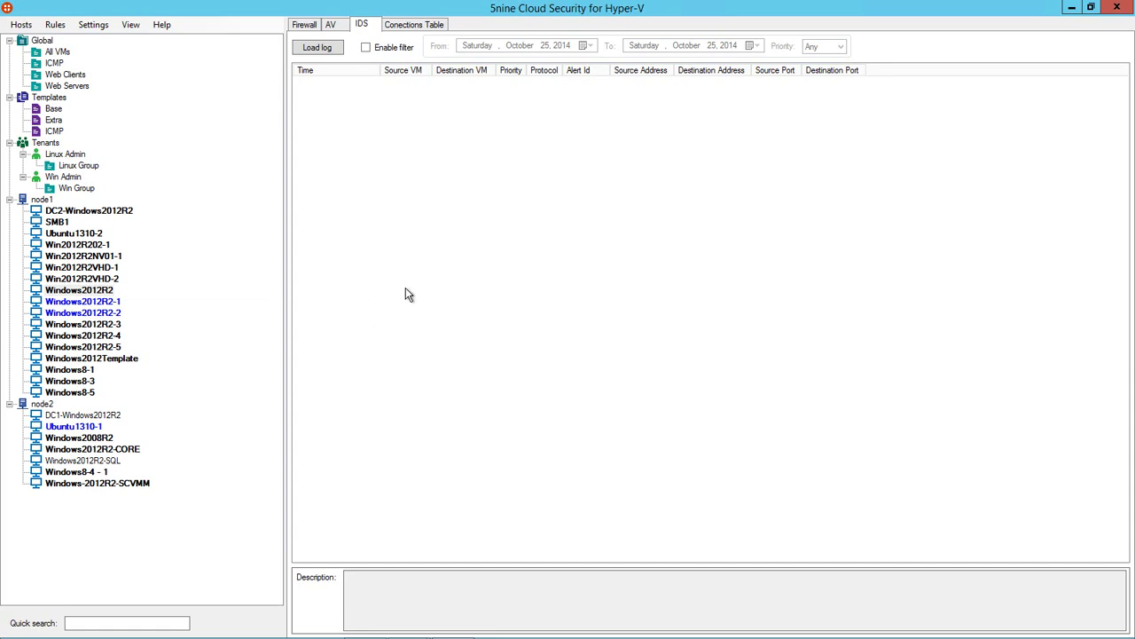
# - Switch to the Windows8-5 virtual machine, close the browser, and run all attacks in the Attack Emulator's Ase Test Utility against 10.16.107.62
pyautogui.moveTo(407, 624)
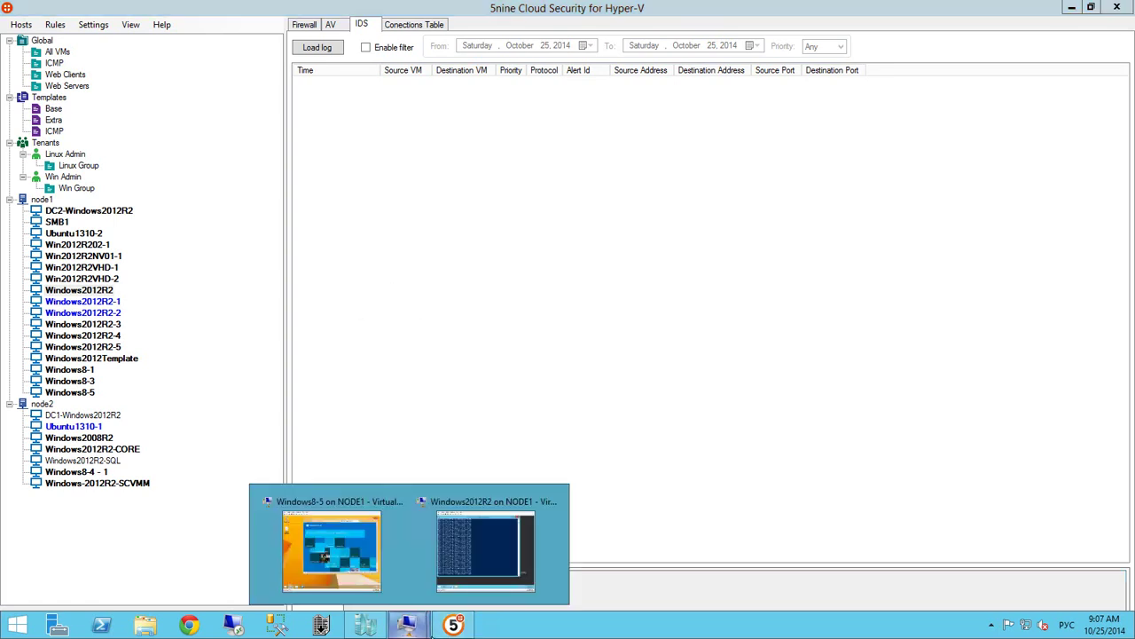
pyautogui.click(379, 574)
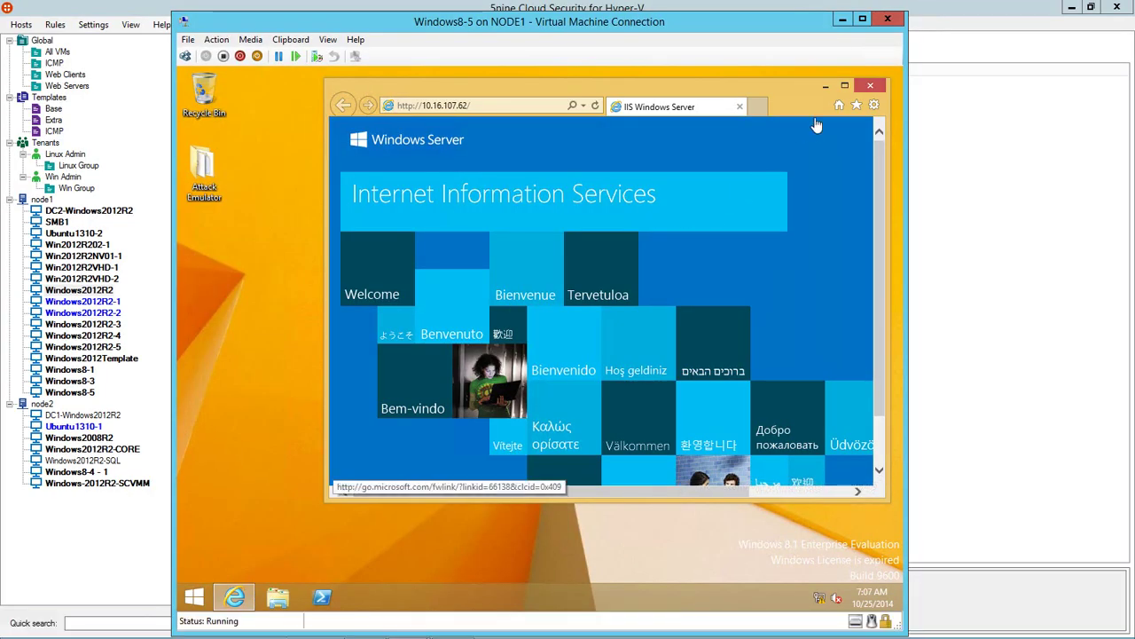
pyautogui.click(873, 87)
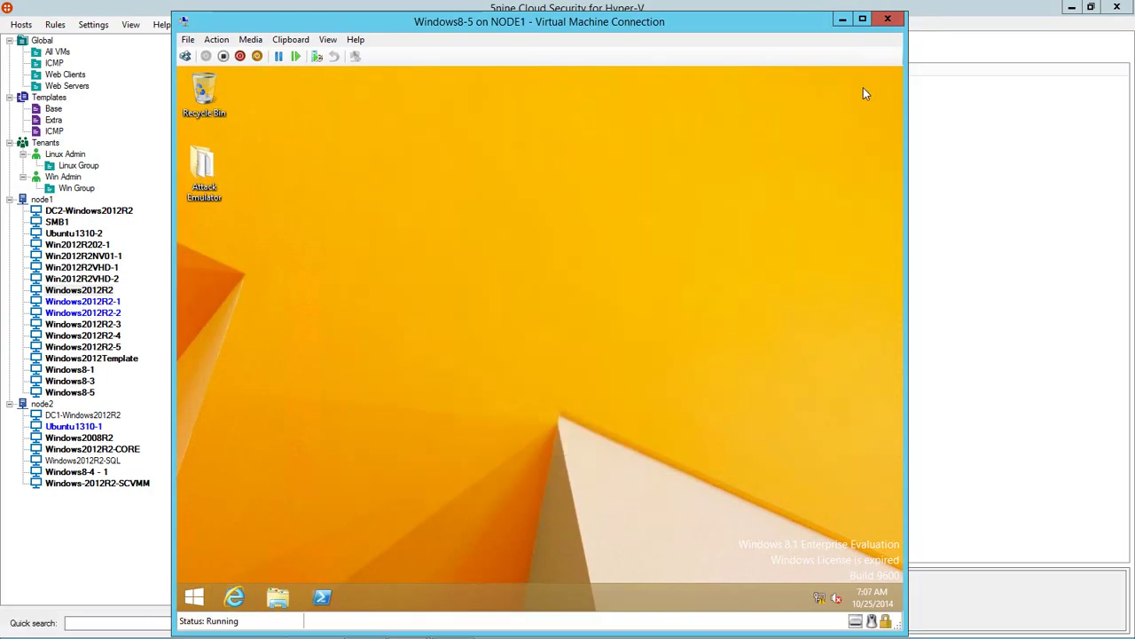
pyautogui.doubleClick(192, 168)
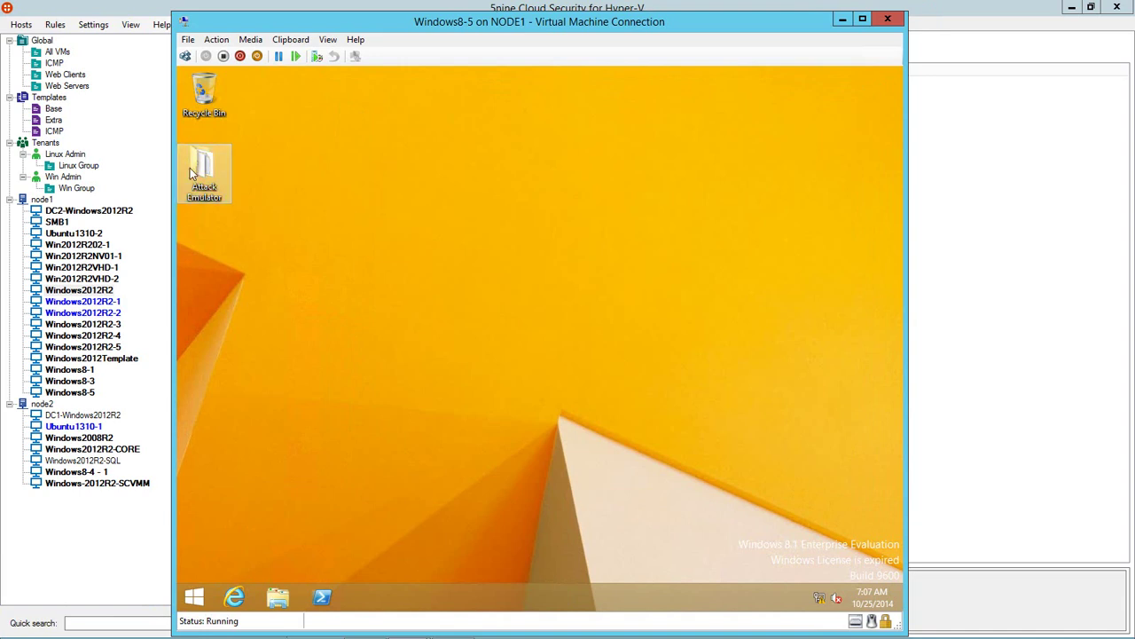
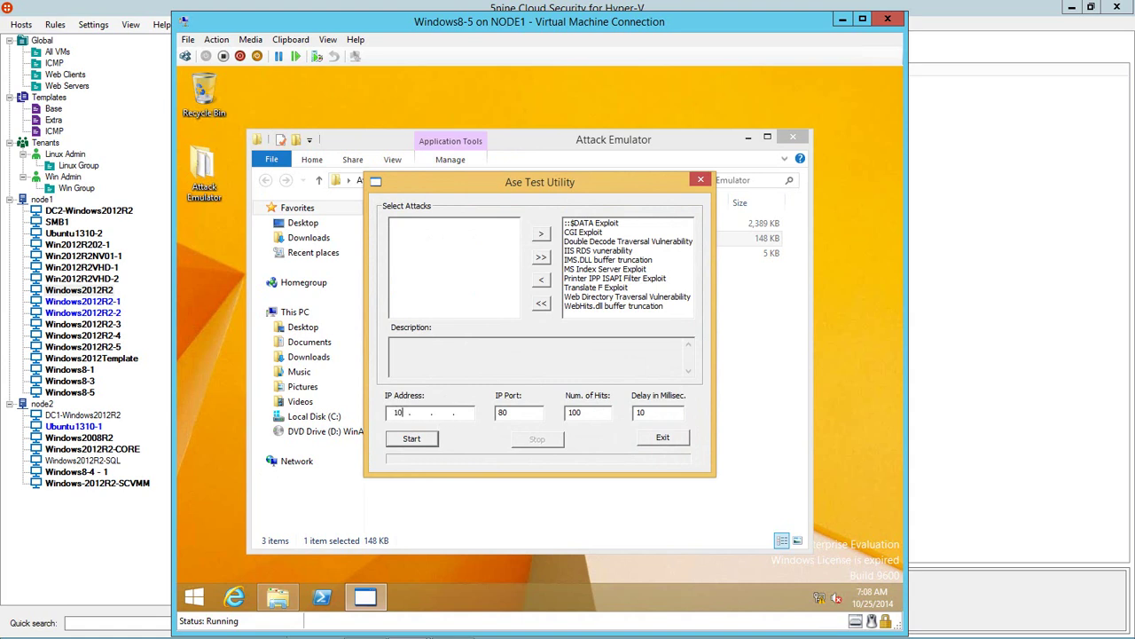
pyautogui.write('16.107.62')
pyautogui.click(412, 440)
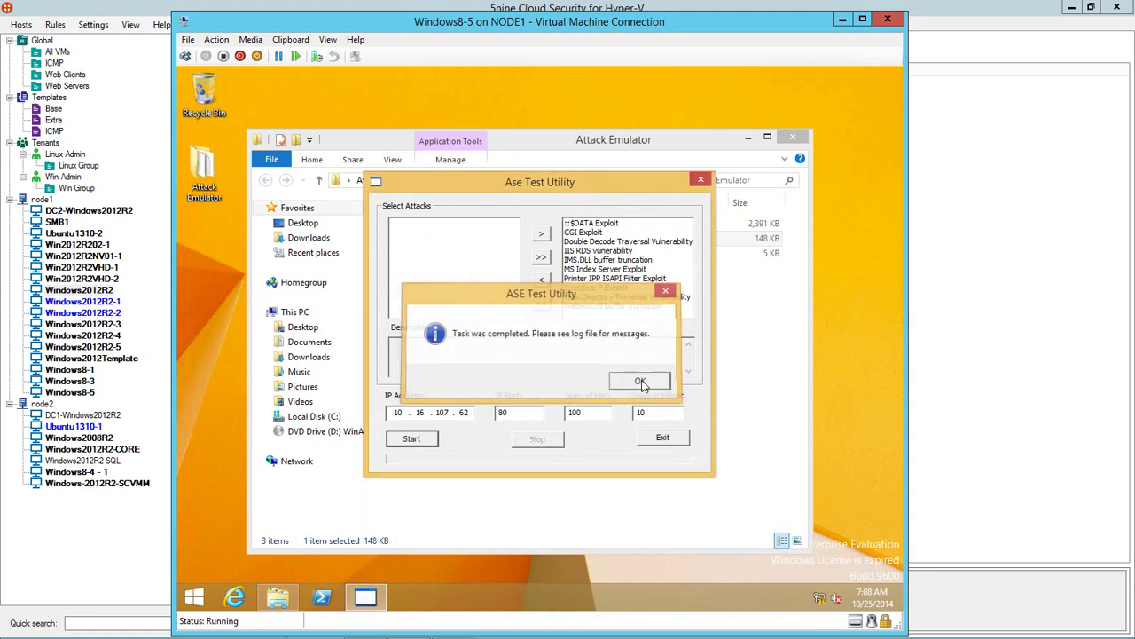
# - Return to 5nine Cloud Security and view the rule for blocking 10.16.107.40 from the second IDS alert, 1:1243, without adding it
pyautogui.click(641, 382)
pyautogui.click(174, 17)
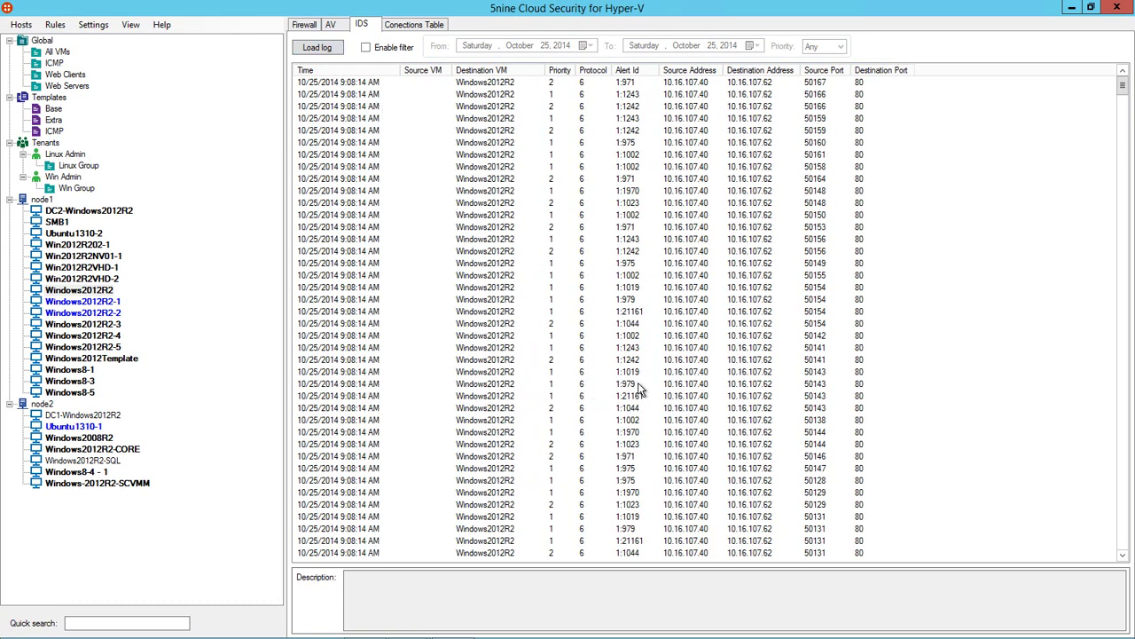
pyautogui.rightClick(426, 96)
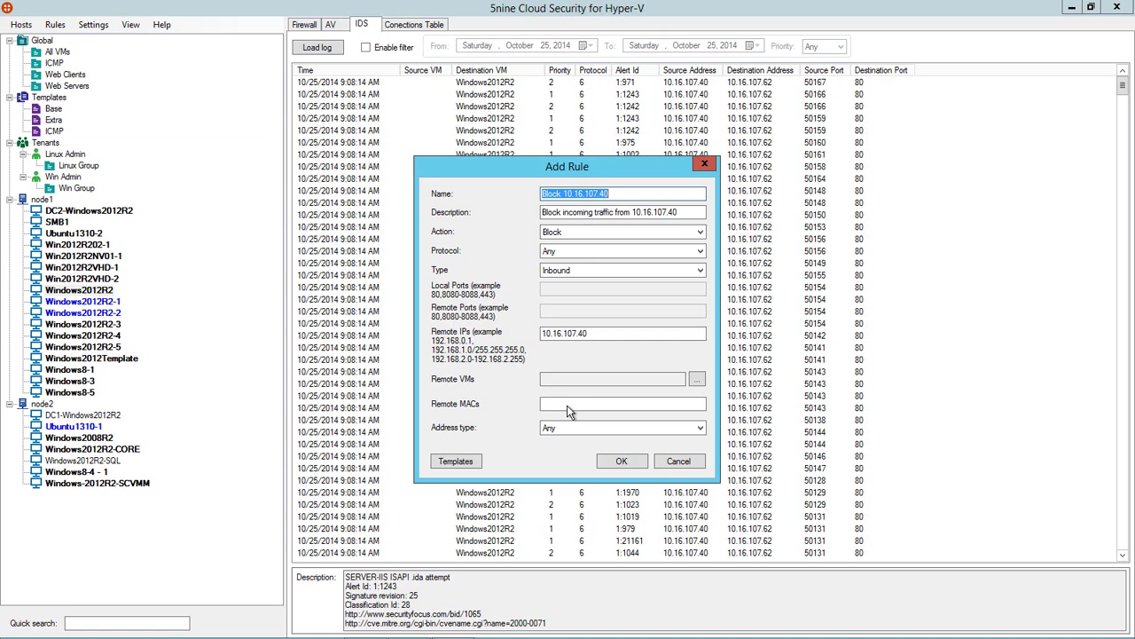
pyautogui.click(689, 468)
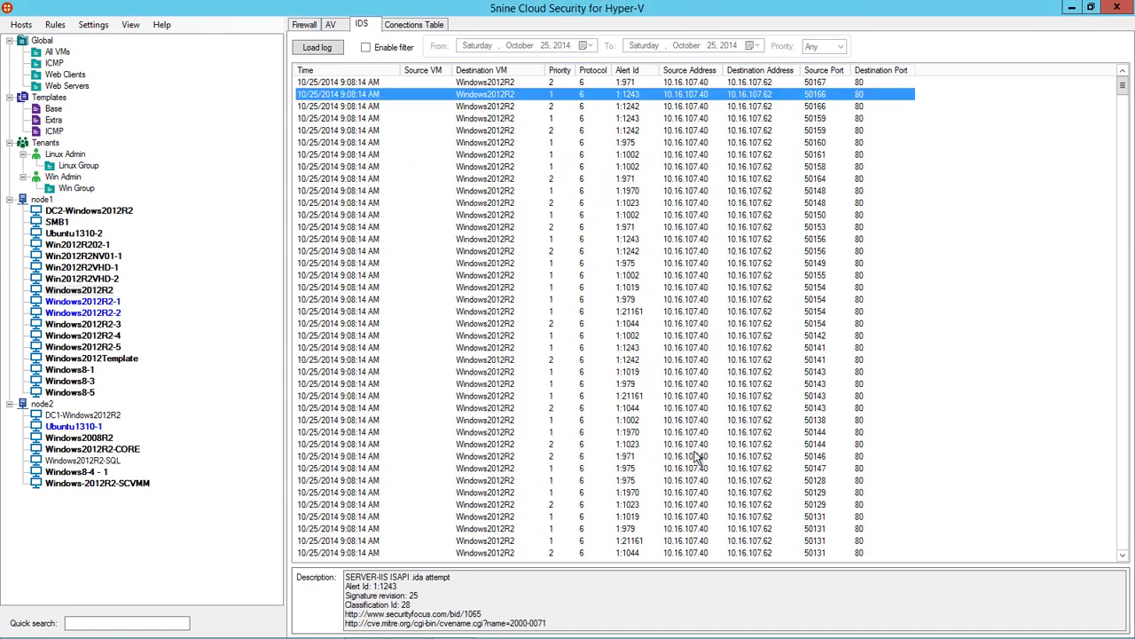
# - Load the antivirus scan log of the Windows2012R2 virtual machine on node1
pyautogui.click(330, 24)
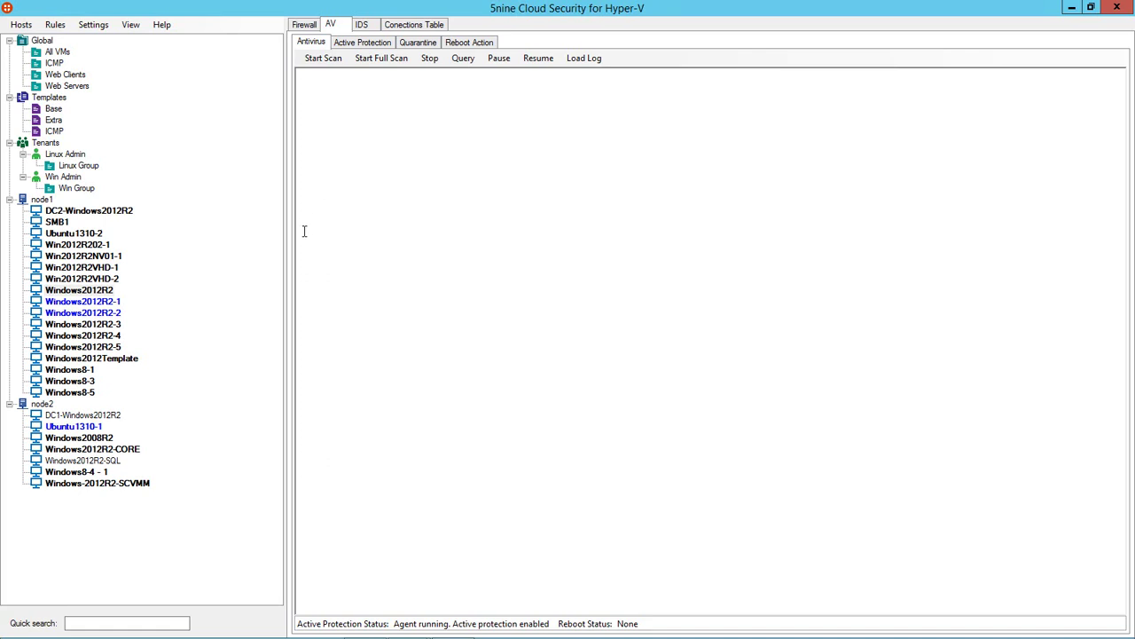
pyautogui.click(109, 294)
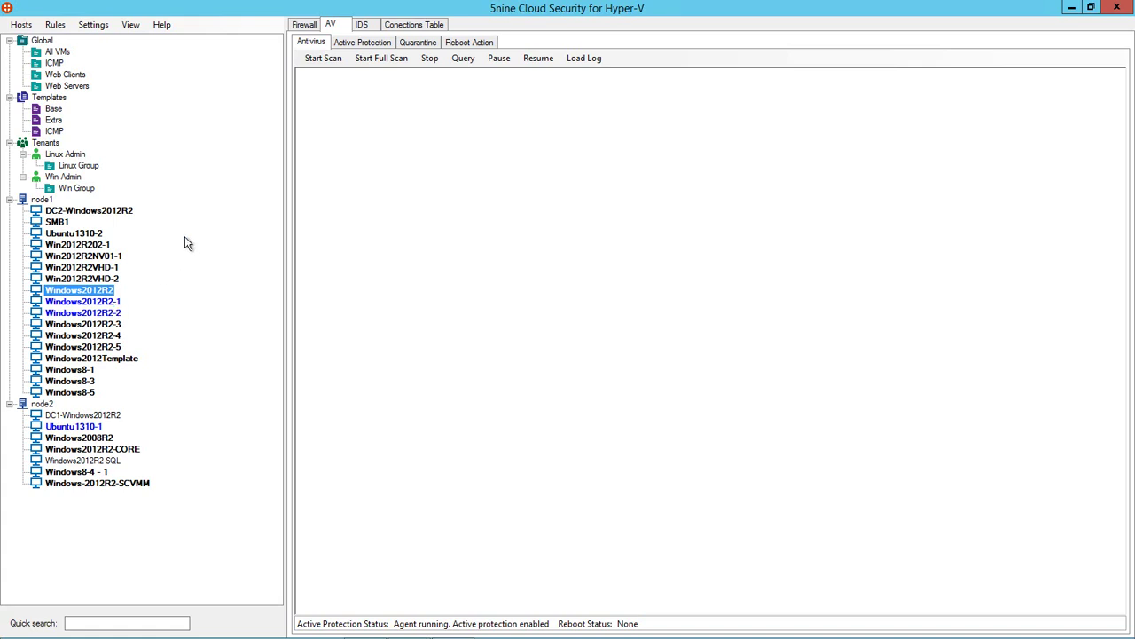
pyautogui.click(590, 71)
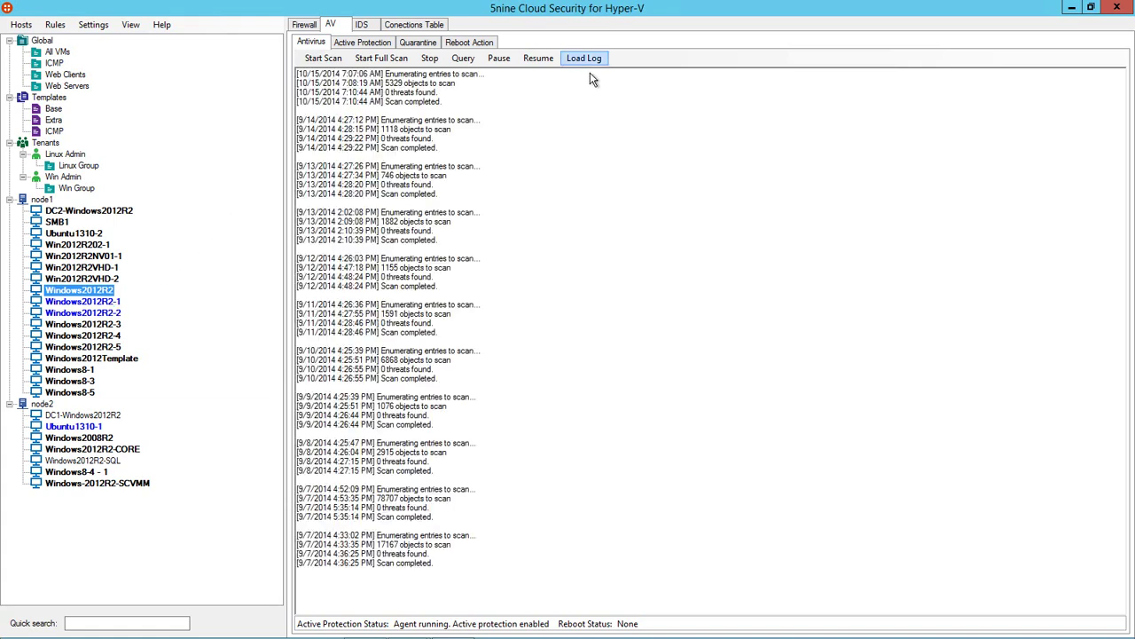